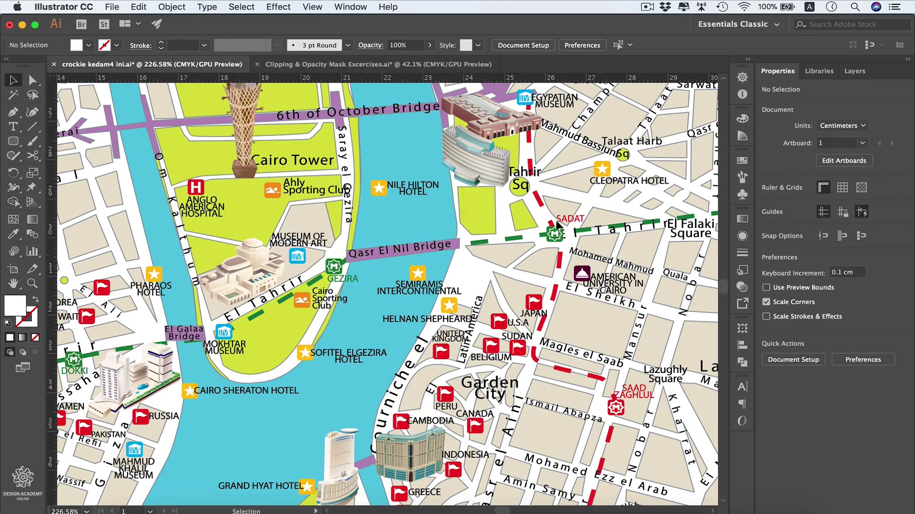
# Show the document's symbols and look over the Maps symbol library, closing the library again
pyautogui.click(742, 195)
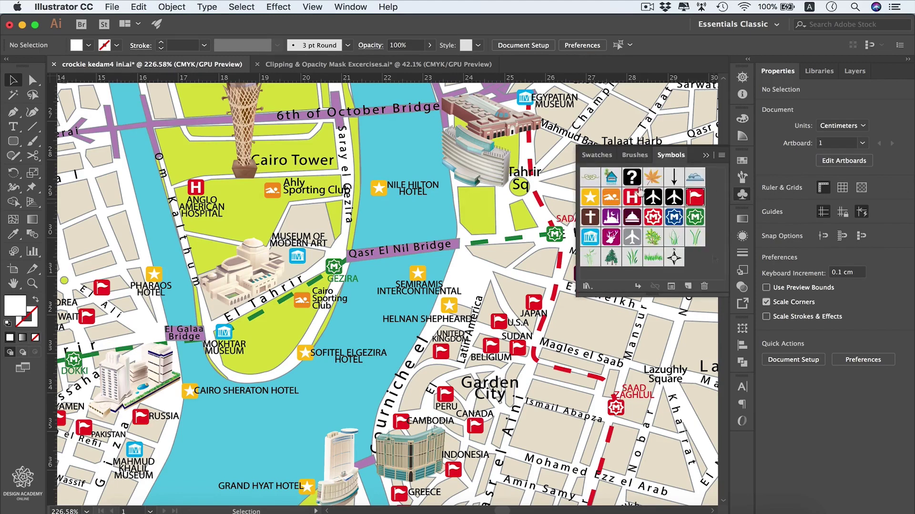
pyautogui.click(587, 286)
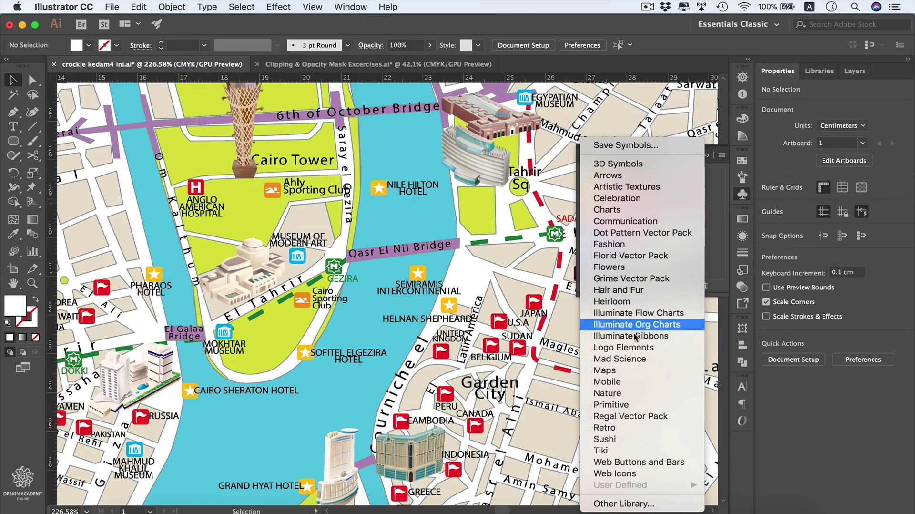
pyautogui.click(637, 371)
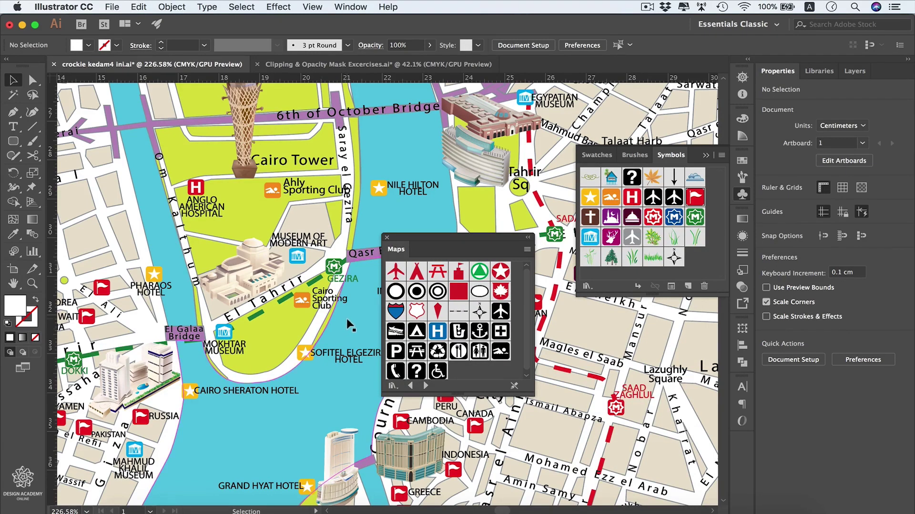
pyautogui.click(387, 237)
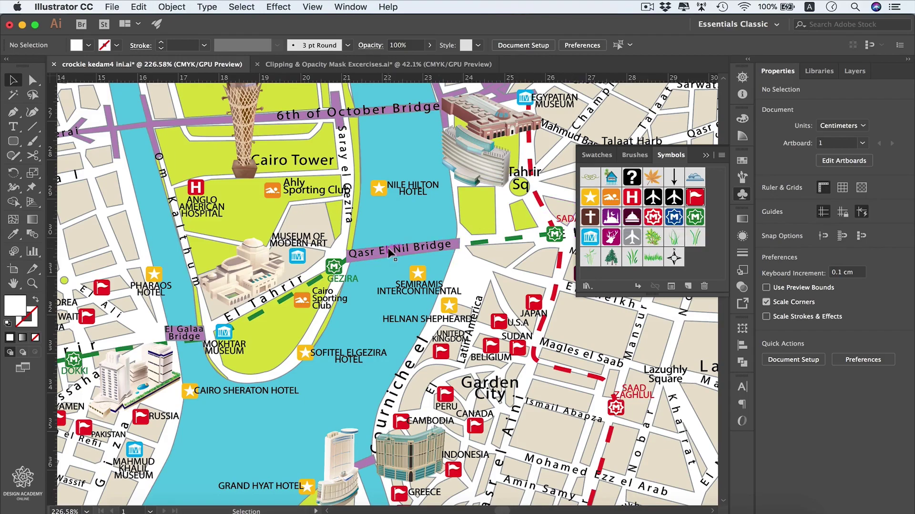
# Turn the blue letter A sign above the map into a dynamic Movie Clip symbol named Airport opt2
pyautogui.scroll(10, 388, 251)
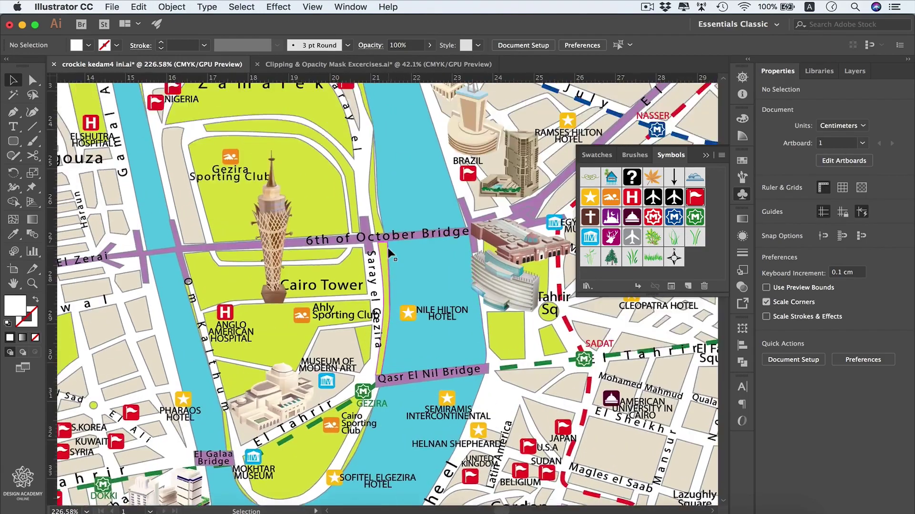
pyautogui.scroll(15, 388, 252)
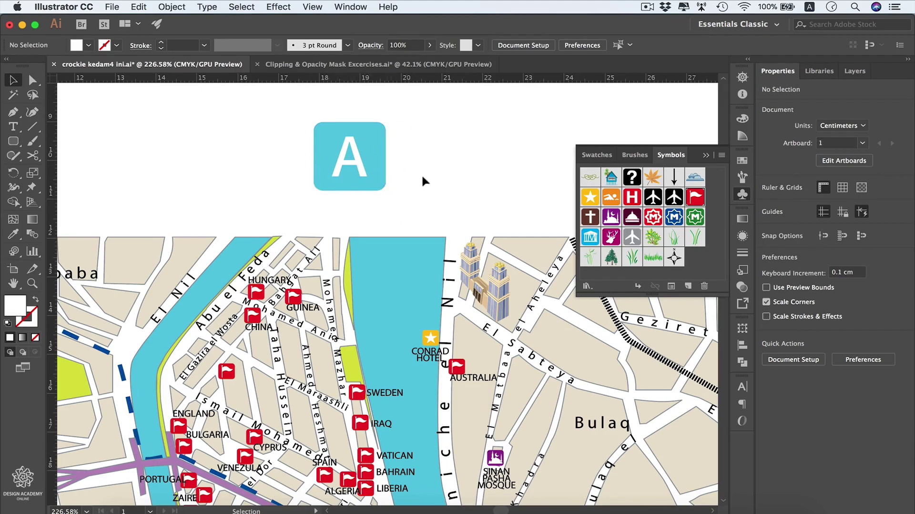
pyautogui.moveTo(436, 119); pyautogui.dragTo(274, 206)
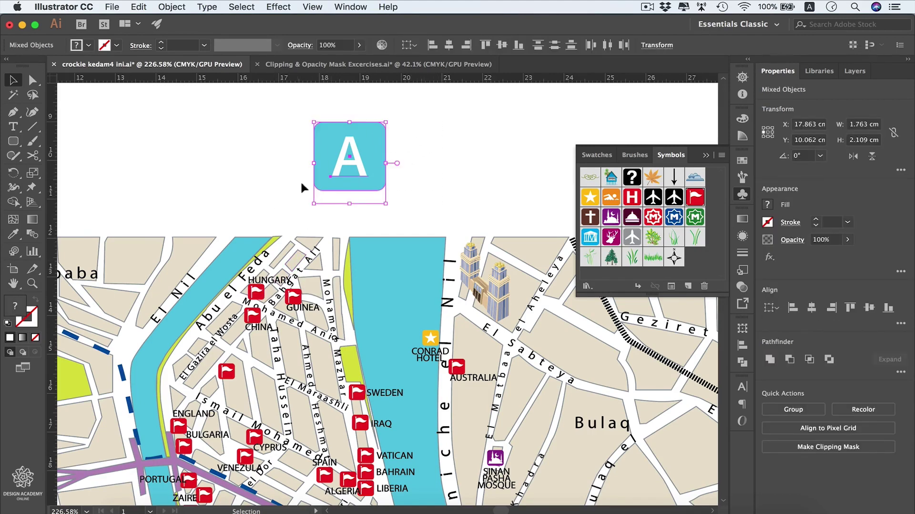
pyautogui.moveTo(368, 150); pyautogui.dragTo(700, 263)
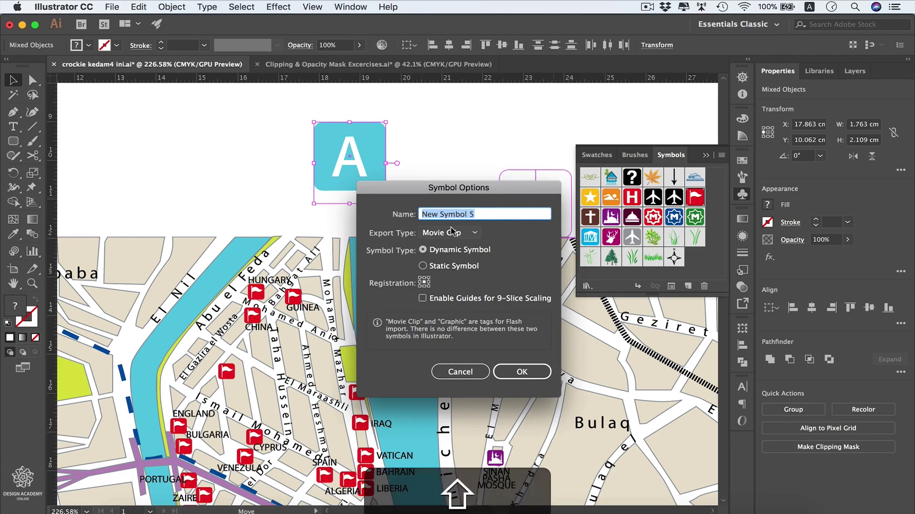
pyautogui.write('Airport opt2')
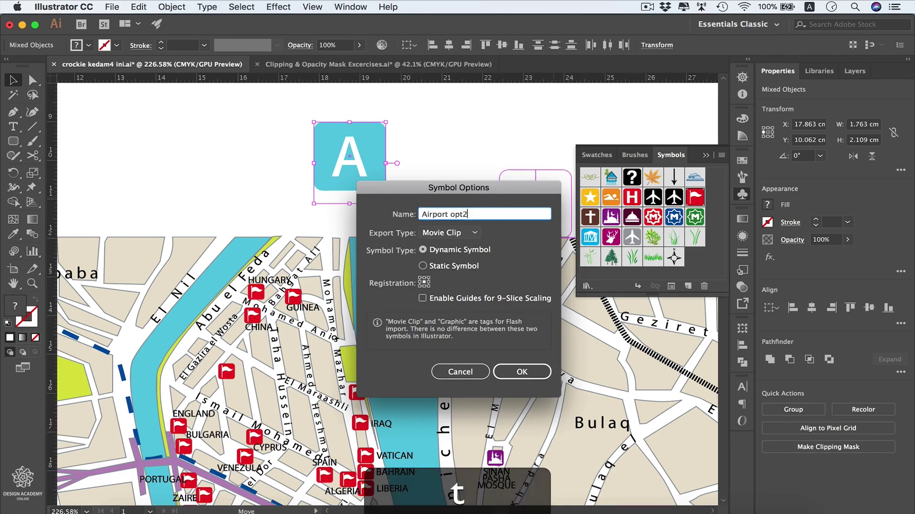
pyautogui.press('Tab')
pyautogui.click(479, 235)
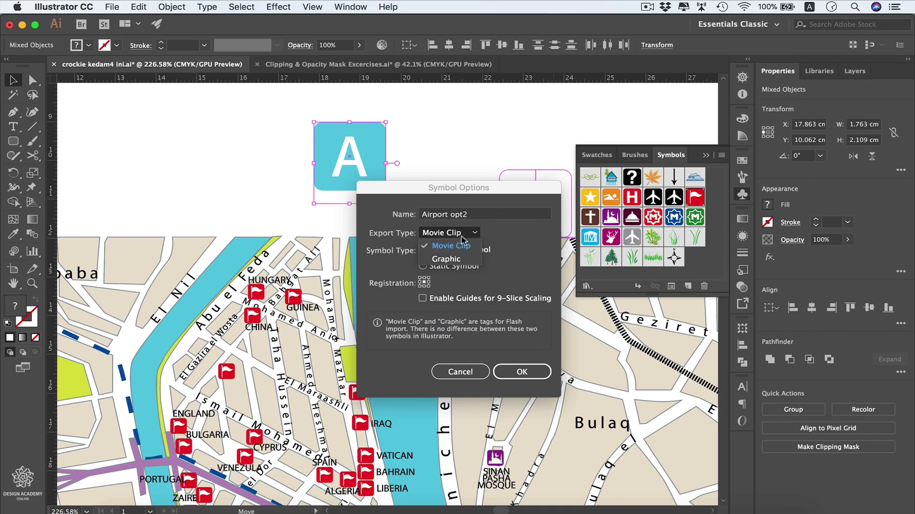
pyautogui.click(506, 243)
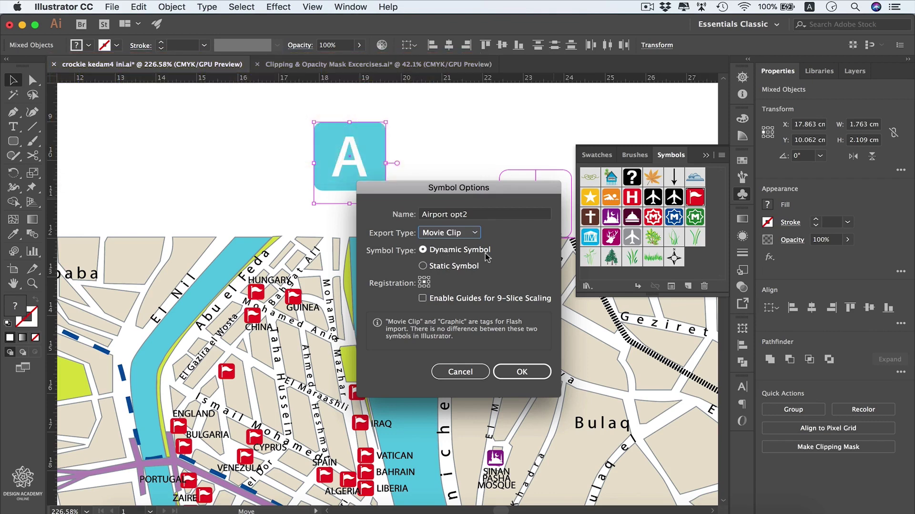
pyautogui.click(523, 371)
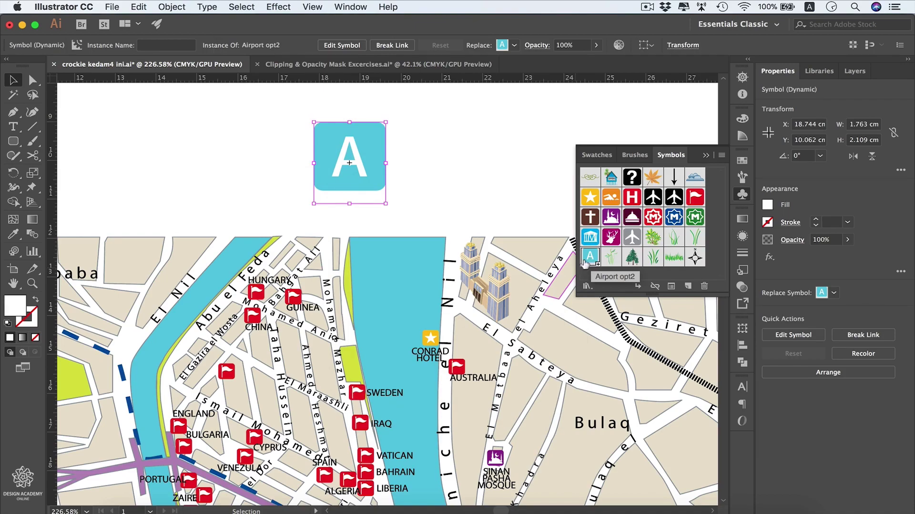
# Place an instance of the Airport opt2 symbol on the map in the block east of the Lazughly label
pyautogui.scroll(-5, 419, 368)
pyautogui.scroll(-10, 419, 369)
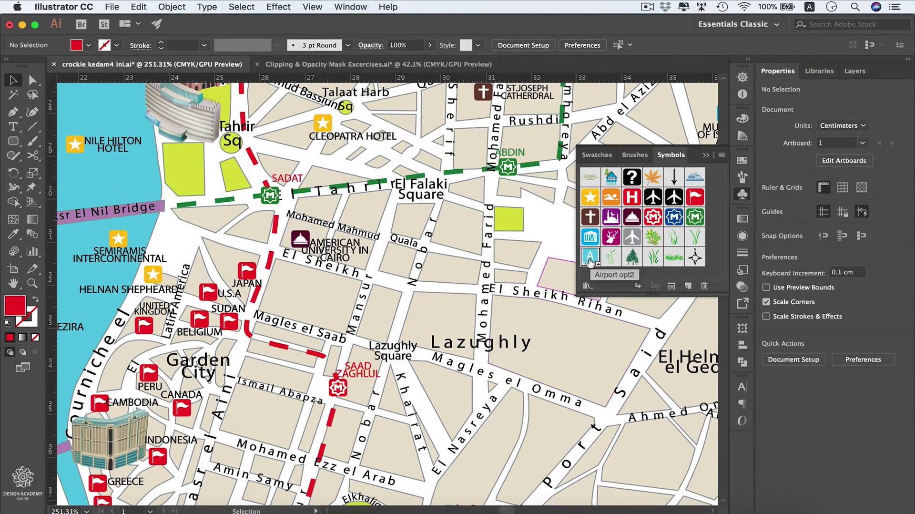
pyautogui.moveTo(590, 258); pyautogui.dragTo(583, 396)
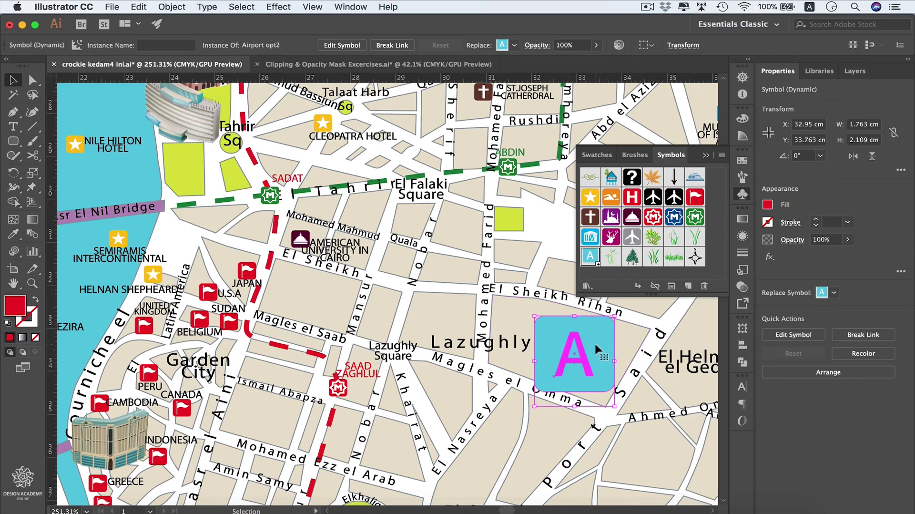
# Edit the Airport opt2 symbol and set its blue rounded square to 0.4 cm wide and 0.4 cm high
pyautogui.moveTo(597, 338); pyautogui.dragTo(590, 257)
pyautogui.doubleClick(590, 257)
pyautogui.moveTo(486, 216); pyautogui.dragTo(405, 273)
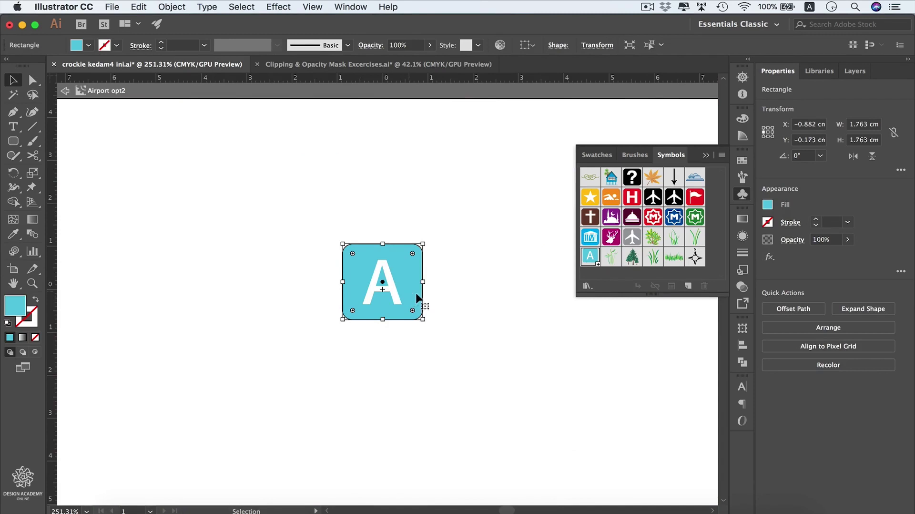
pyautogui.click(866, 125)
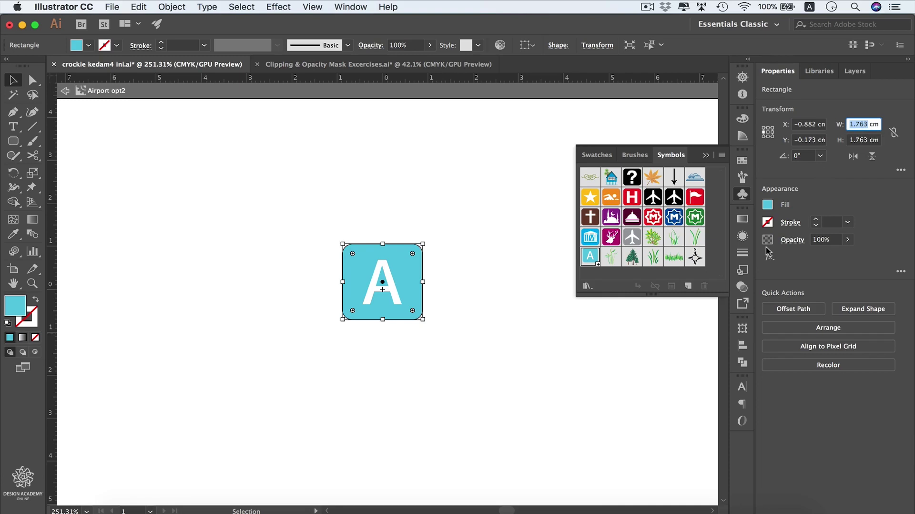
pyautogui.write('4')
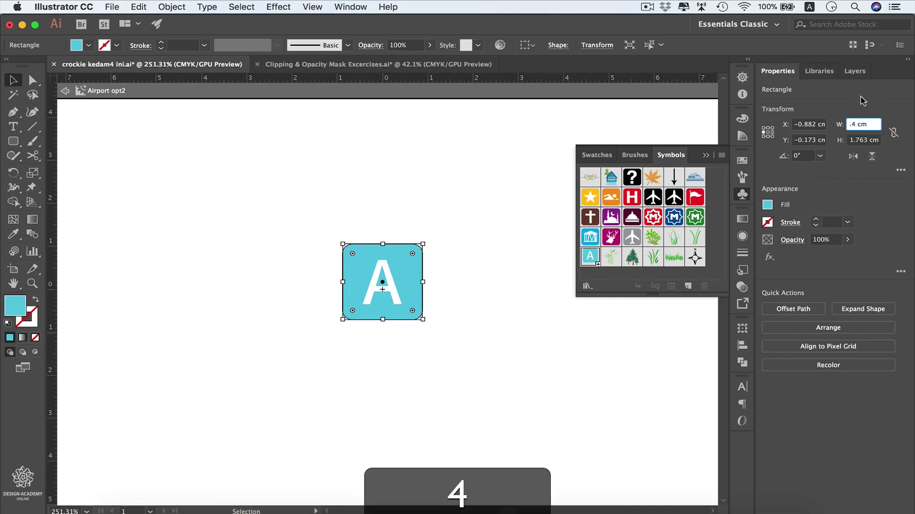
pyautogui.click(871, 141)
pyautogui.doubleClick(867, 139)
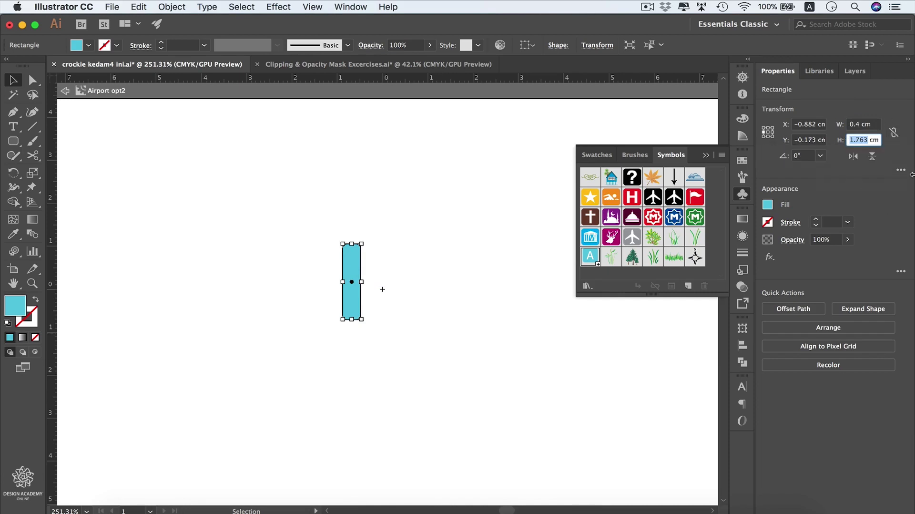
pyautogui.write('4')
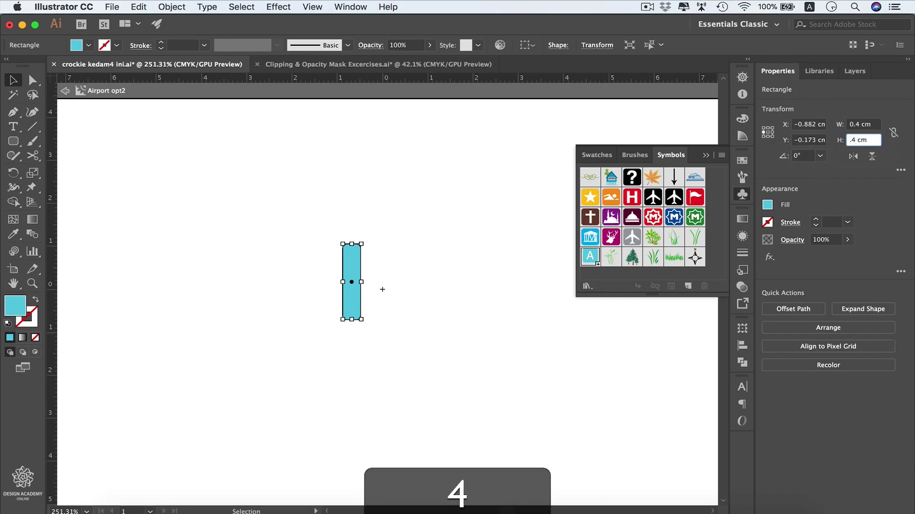
pyautogui.press('Return')
# Scale the white letter A down to about 13.9 pt, centre it on the small blue square and leave symbol editing
pyautogui.moveTo(462, 230); pyautogui.dragTo(379, 310)
pyautogui.moveTo(406, 247); pyautogui.dragTo(391, 263)
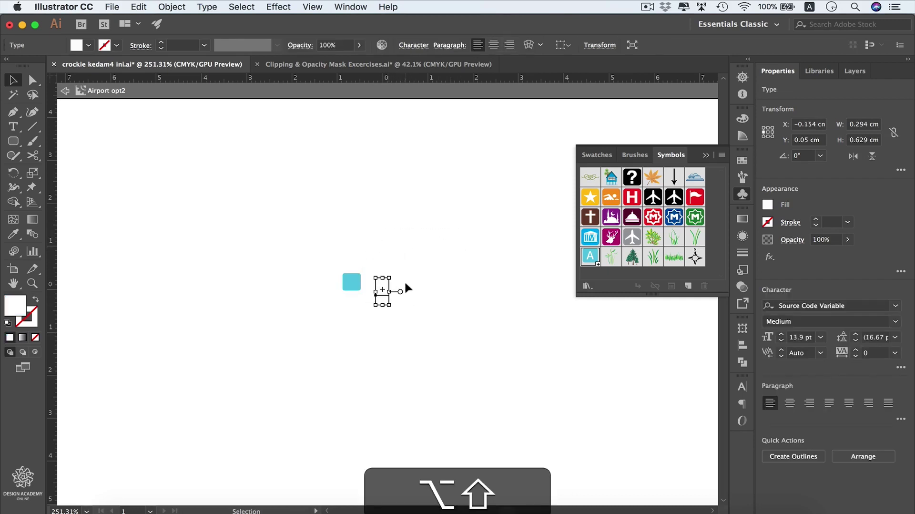
pyautogui.press('z')
pyautogui.moveTo(447, 244); pyautogui.dragTo(288, 343)
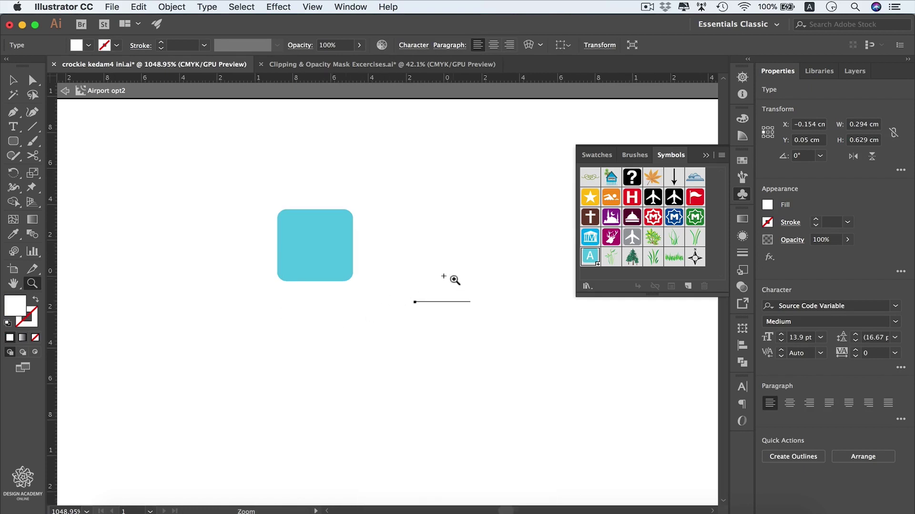
pyautogui.press('v')
pyautogui.moveTo(458, 297); pyautogui.dragTo(333, 270)
pyautogui.click(380, 228)
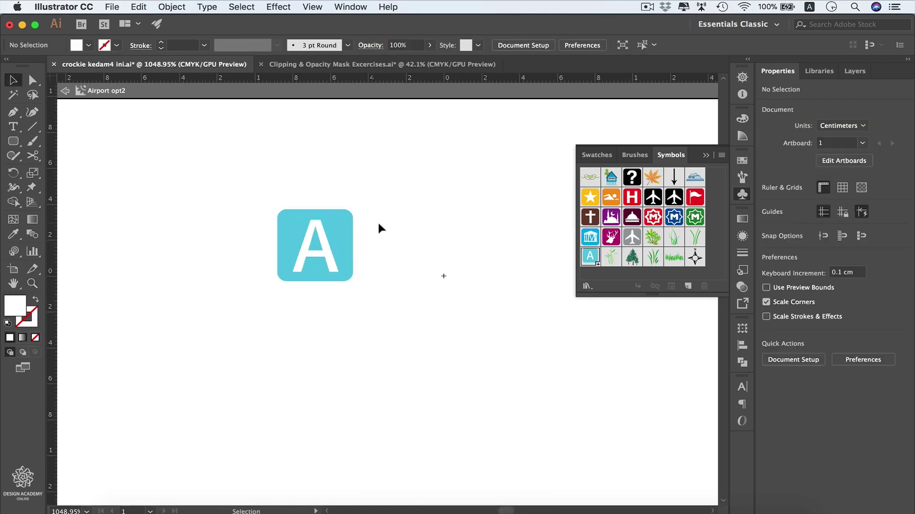
pyautogui.click(65, 95)
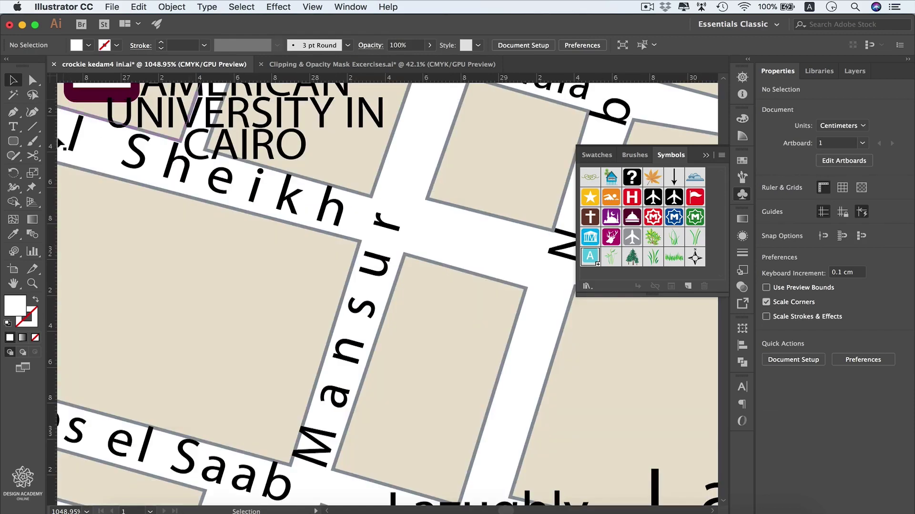
# With Layer 5 active, place two more Airport opt2 instances, one beside Nobar street and one in the block west of Mansur street
pyautogui.scroll(-3, 234, 251)
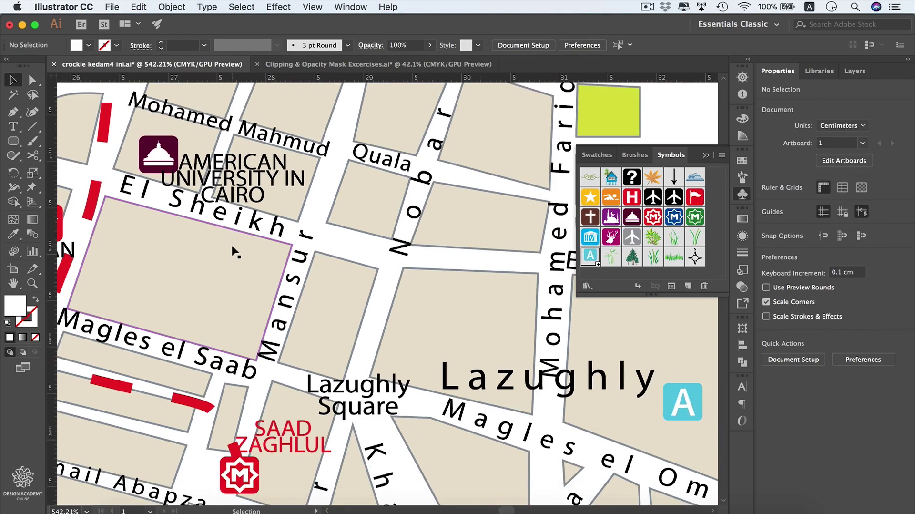
pyautogui.hscroll(5, 234, 251)
pyautogui.scroll(-2, 482, 277)
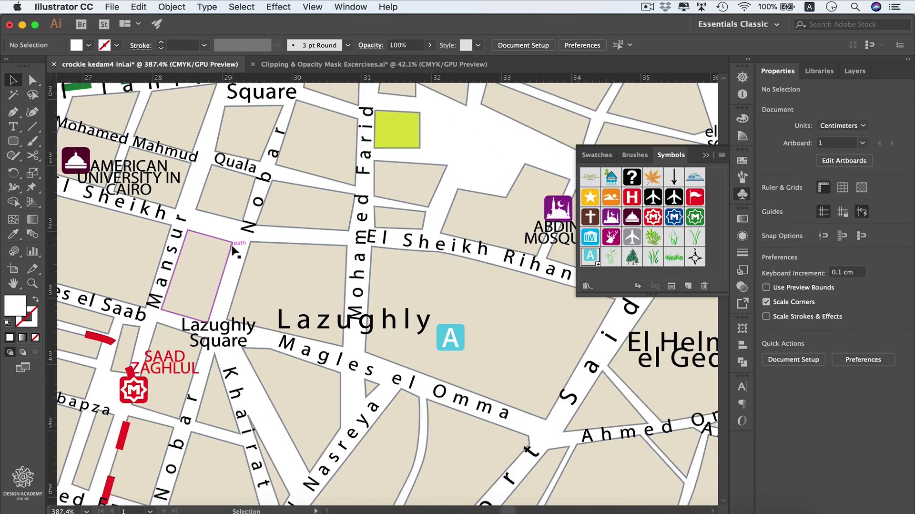
pyautogui.scroll(3, 543, 367)
pyautogui.moveTo(516, 299); pyautogui.dragTo(517, 345)
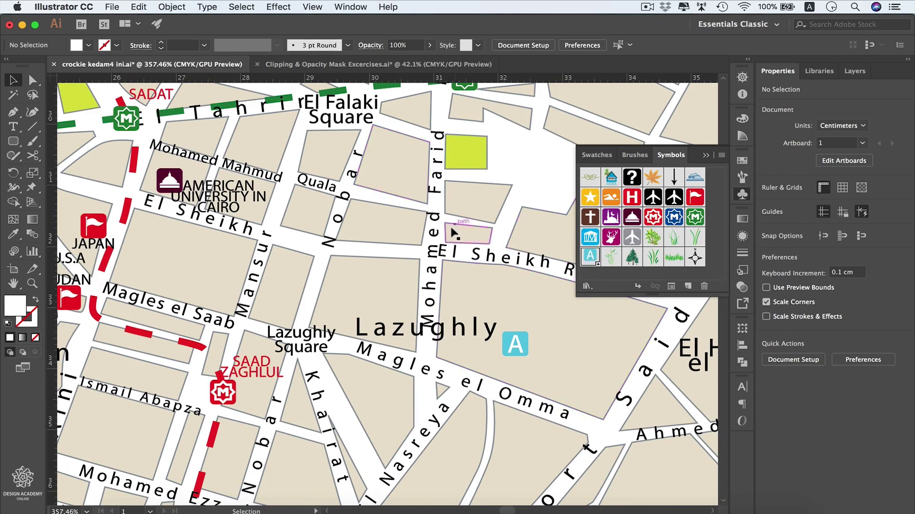
pyautogui.click(855, 71)
pyautogui.click(805, 155)
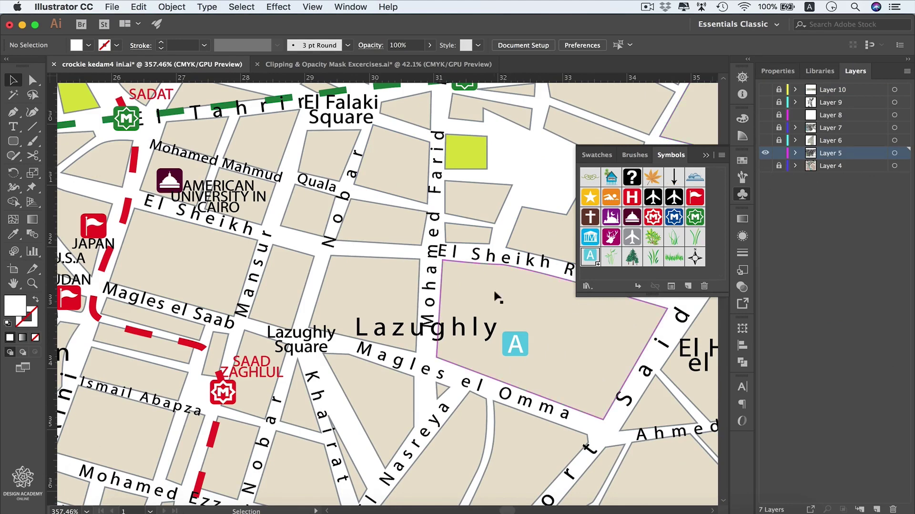
pyautogui.moveTo(591, 260); pyautogui.dragTo(365, 178)
pyautogui.moveTo(590, 258); pyautogui.dragTo(242, 281)
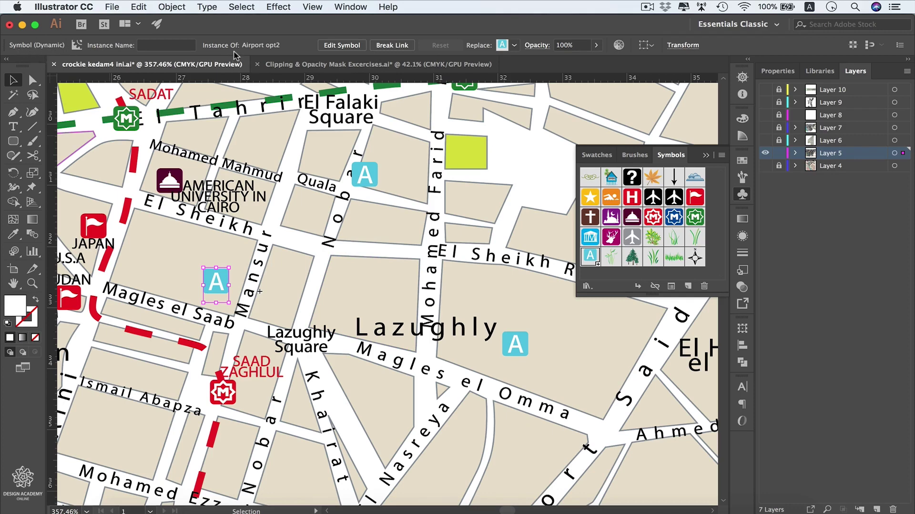
# Edit the Airport opt2 symbol definition from the instance near Mansur, fill its square with black and leave symbol editing
pyautogui.click(342, 45)
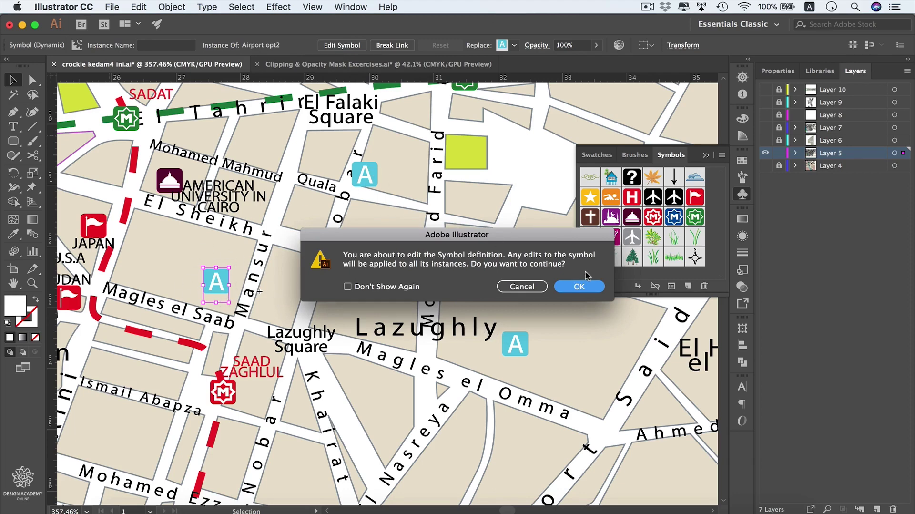
pyautogui.click(579, 287)
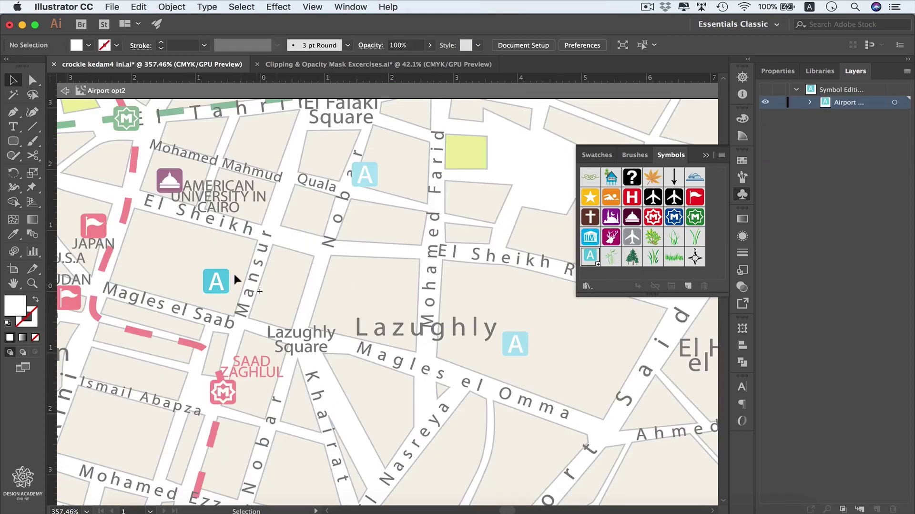
pyautogui.click(227, 281)
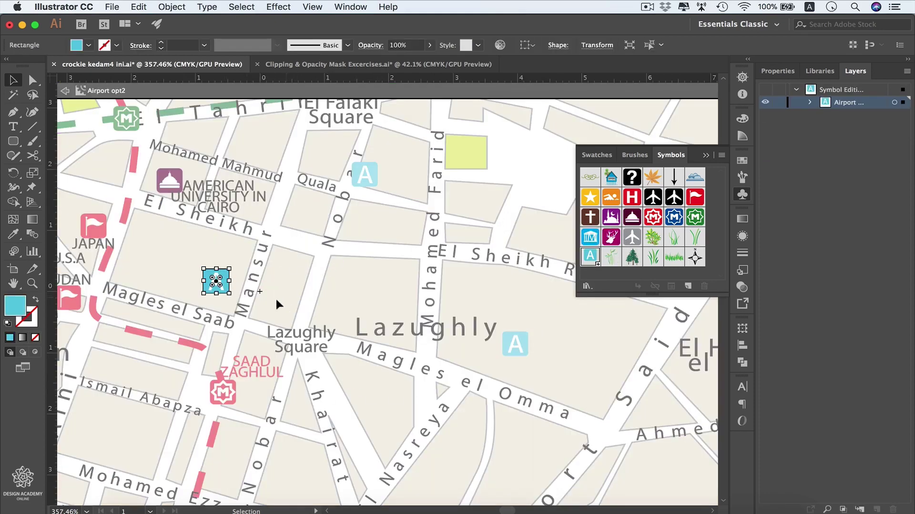
pyautogui.click(742, 160)
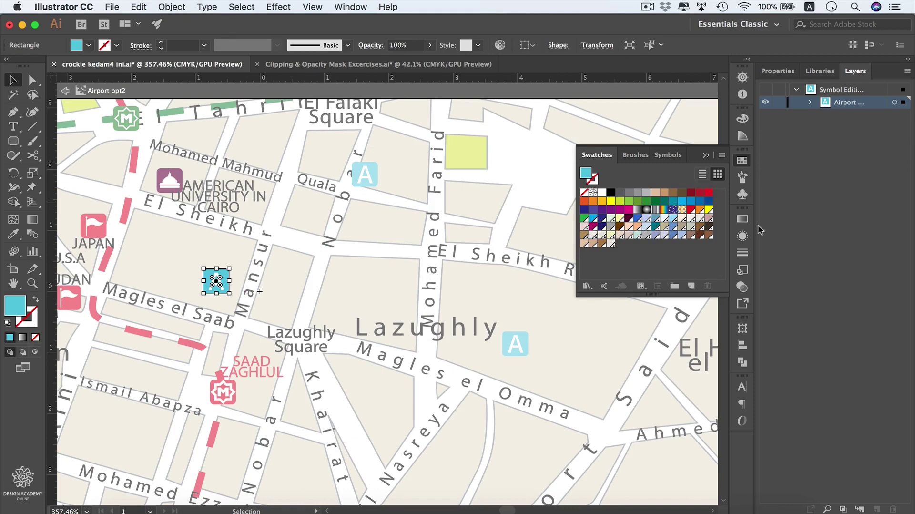
pyautogui.click(611, 193)
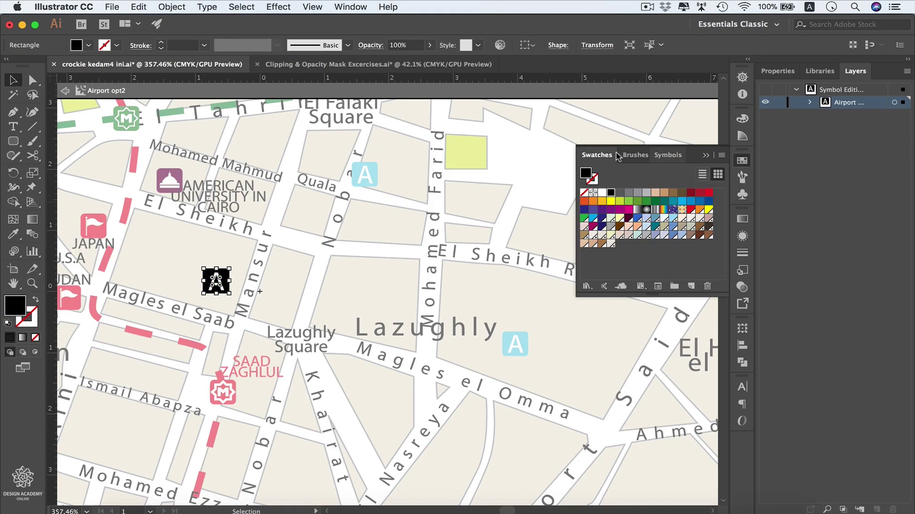
pyautogui.click(65, 92)
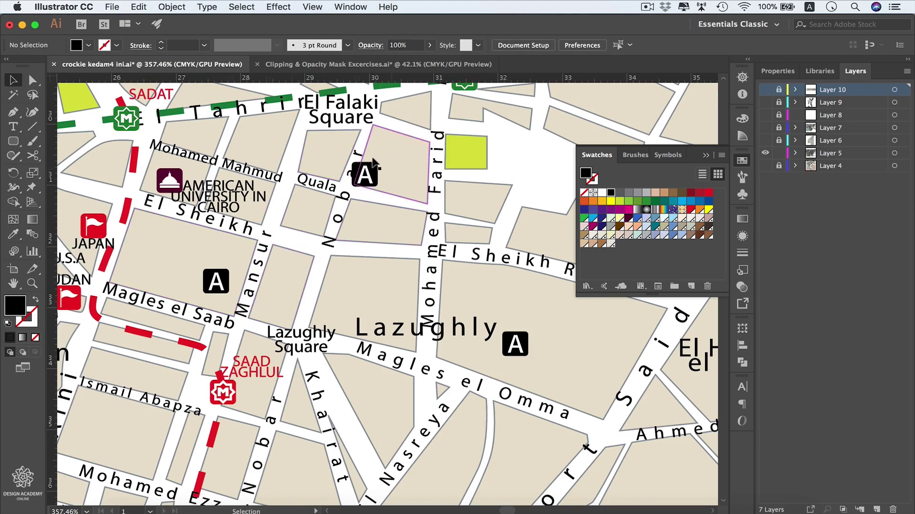
# Move the airport instance beside Nobar street into the block just east of it and enlarge it
pyautogui.moveTo(371, 169); pyautogui.dragTo(403, 150)
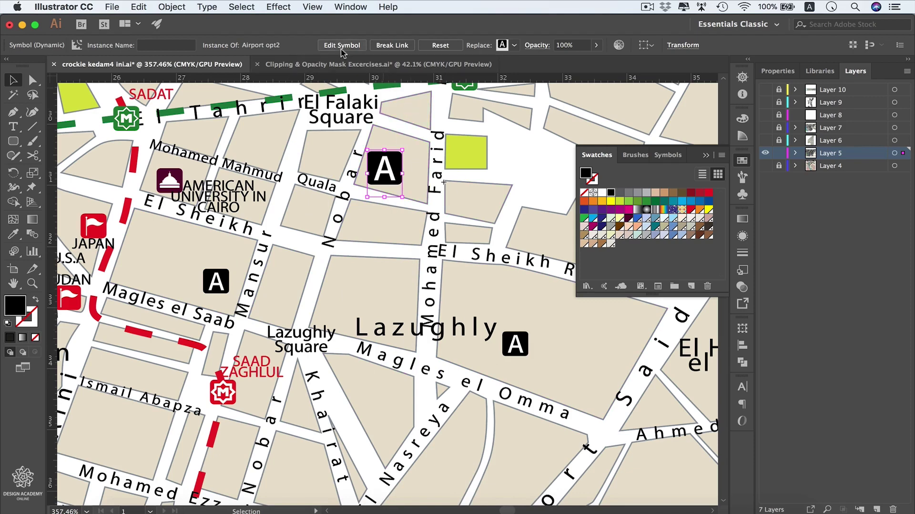
# Fill only the square of the enlarged airport instance east of Nobar street with light blue, leaving the symbol definition untouched
pyautogui.click(743, 195)
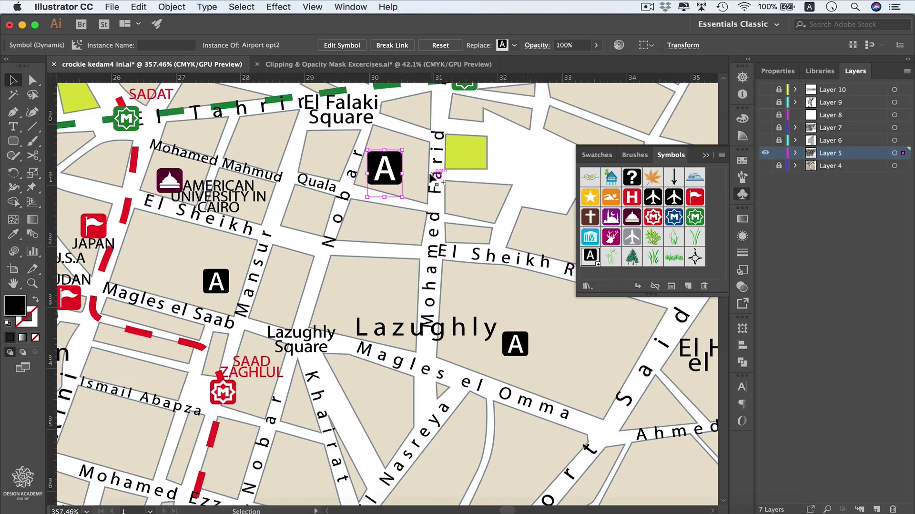
pyautogui.press('a')
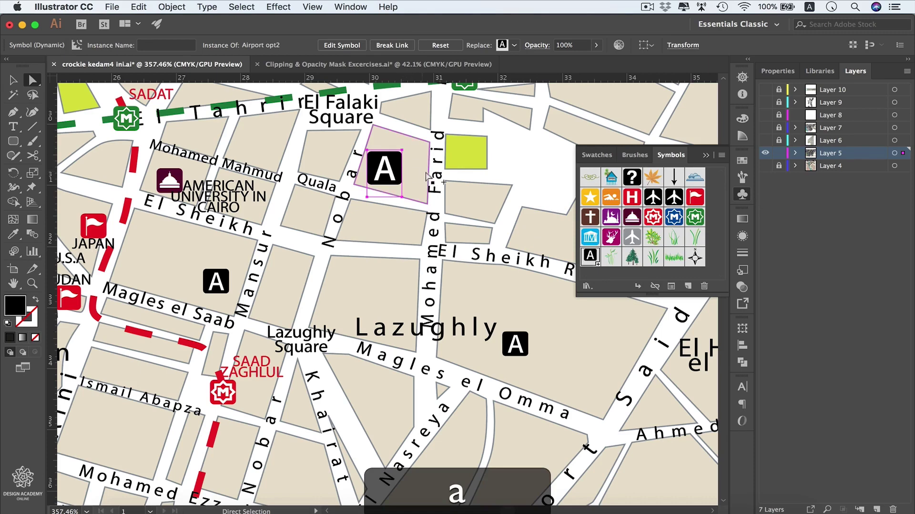
pyautogui.click(515, 175)
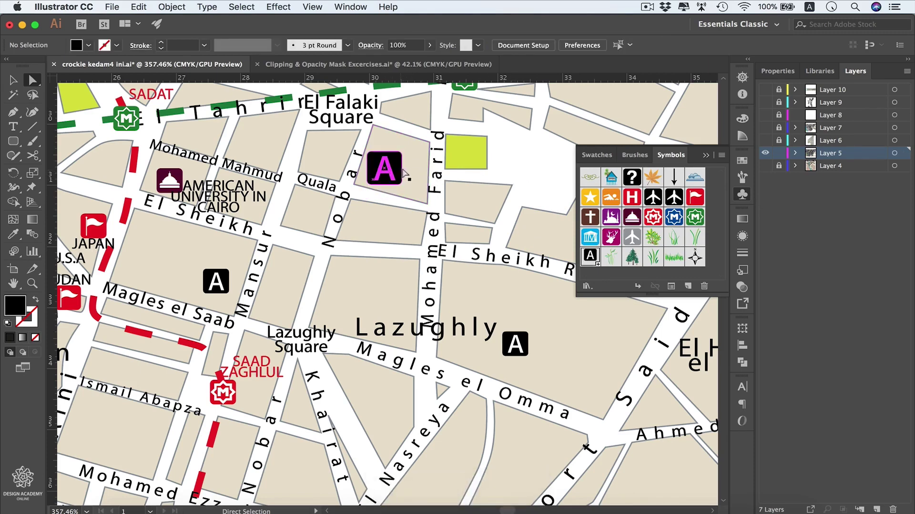
pyautogui.click(400, 168)
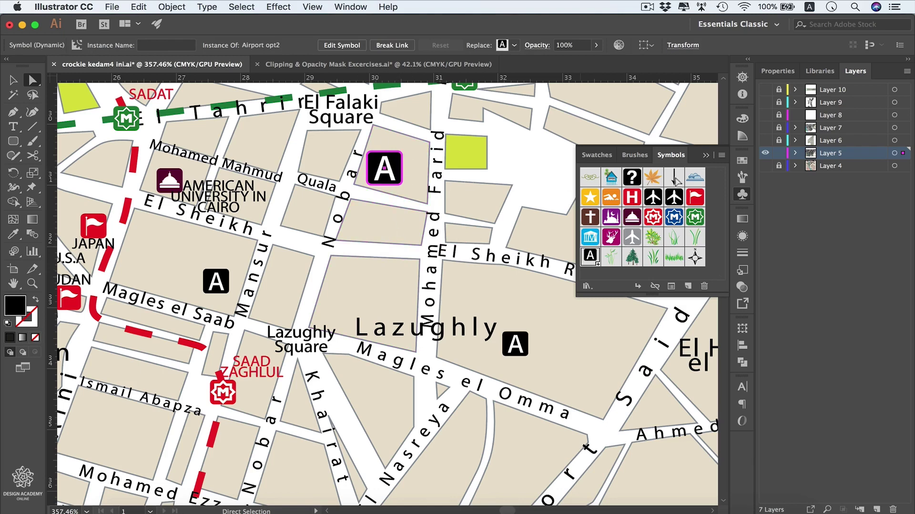
pyautogui.click(743, 160)
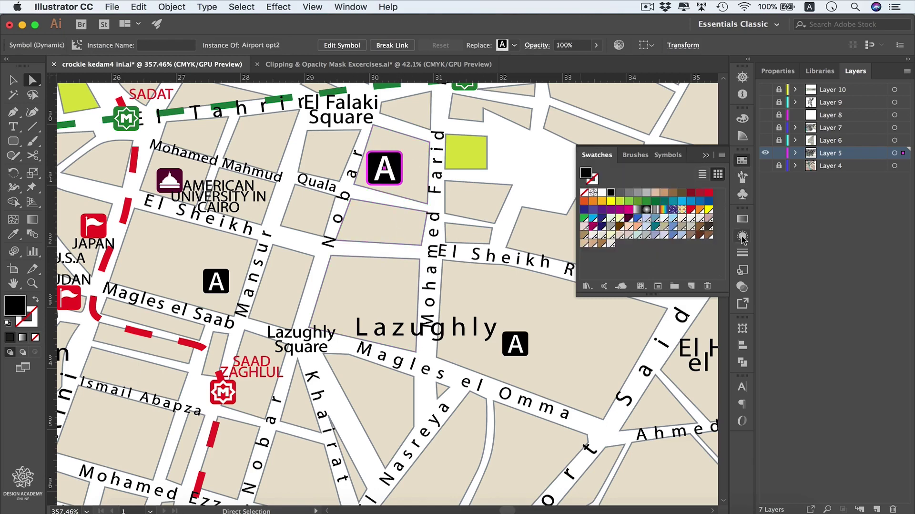
pyautogui.click(682, 202)
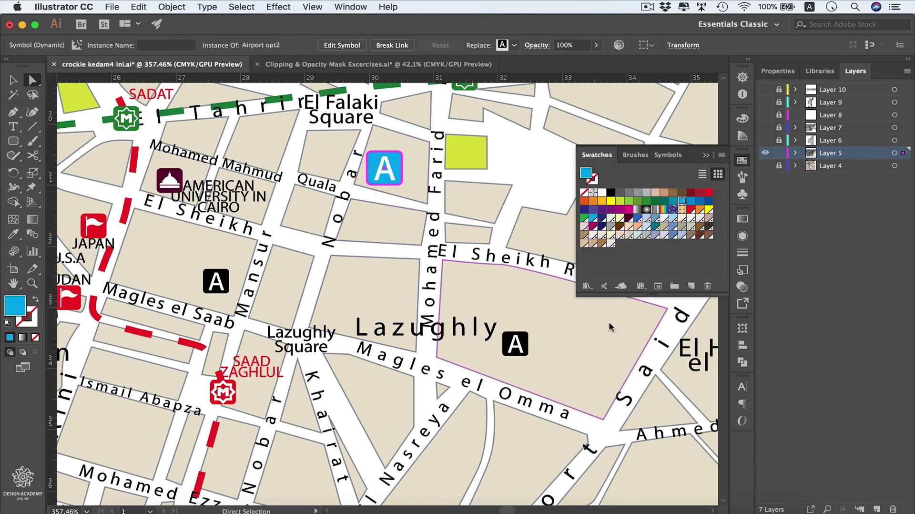
pyautogui.click(706, 156)
pyautogui.click(517, 179)
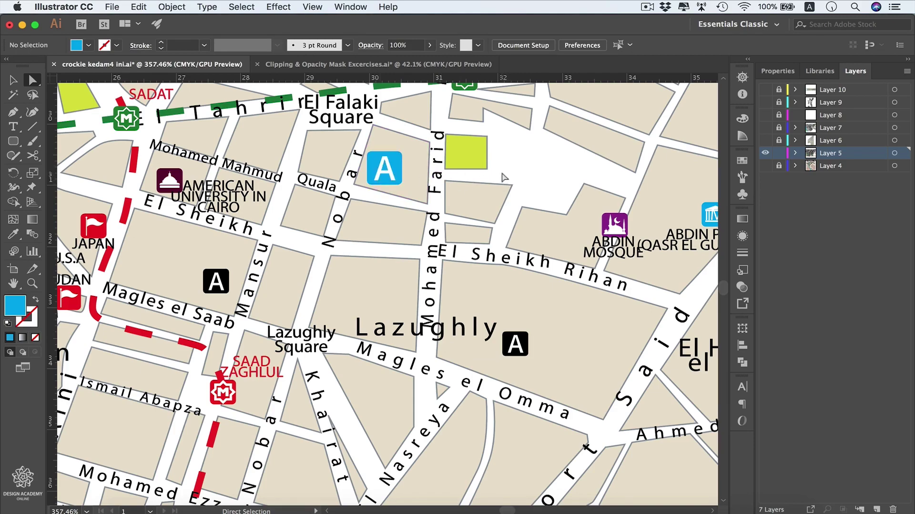
# Copy the airport instance west of Mansur street into the block above the Museum of Modern Art and break the copy's symbol link
pyautogui.hscroll(-10, 516, 179)
pyautogui.scroll(-3, 517, 178)
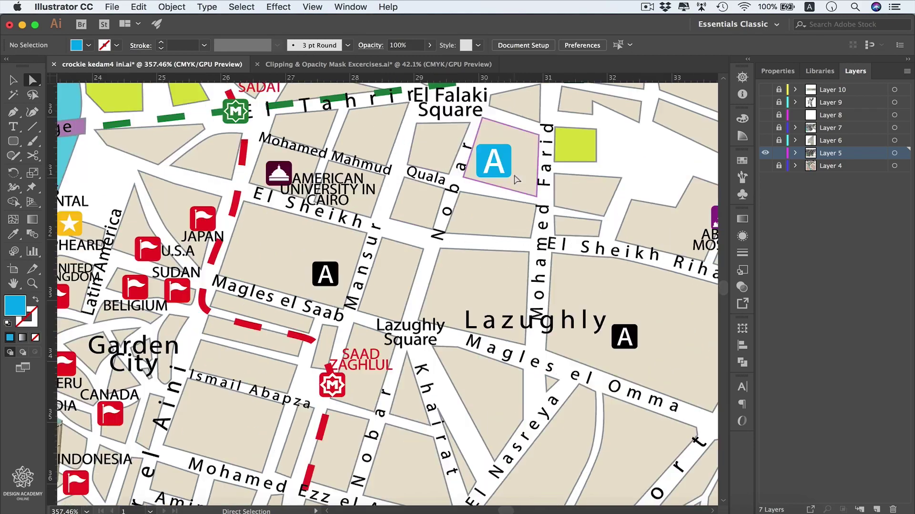
pyautogui.scroll(3, 517, 179)
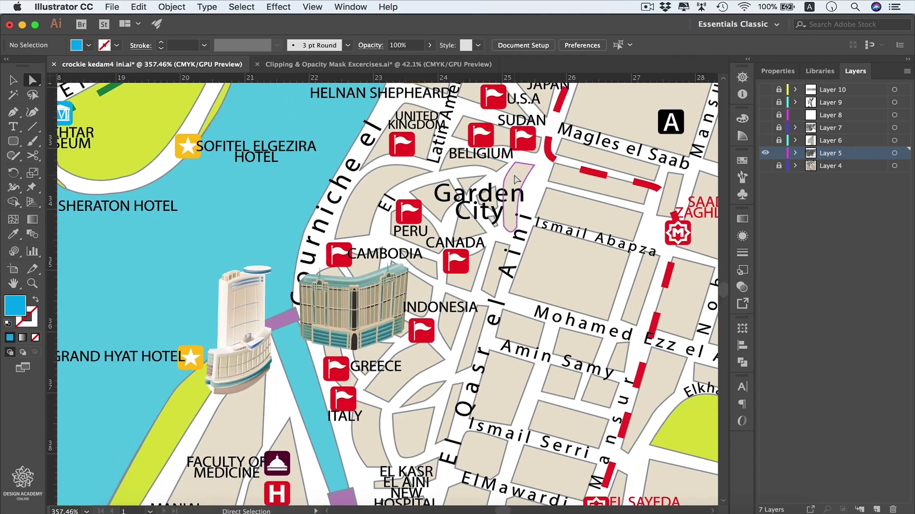
pyautogui.hscroll(-8, 516, 178)
pyautogui.scroll(-5, 515, 179)
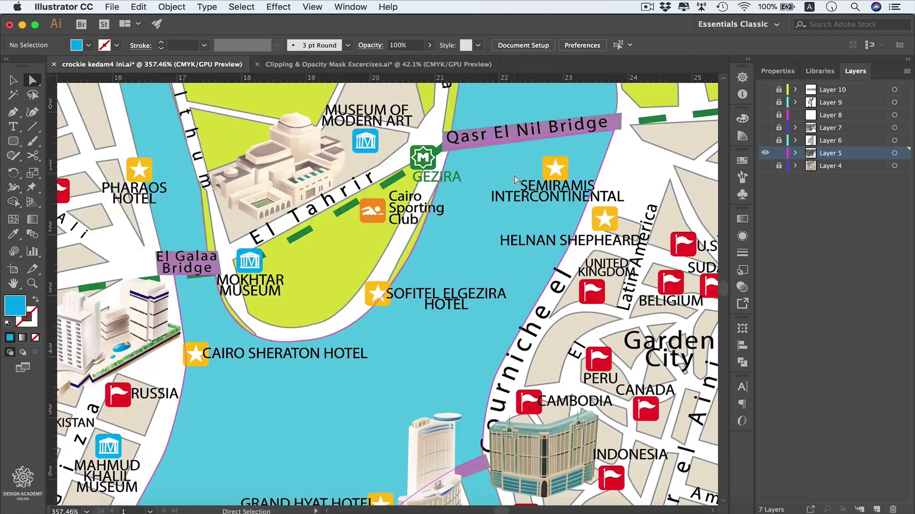
pyautogui.press('v')
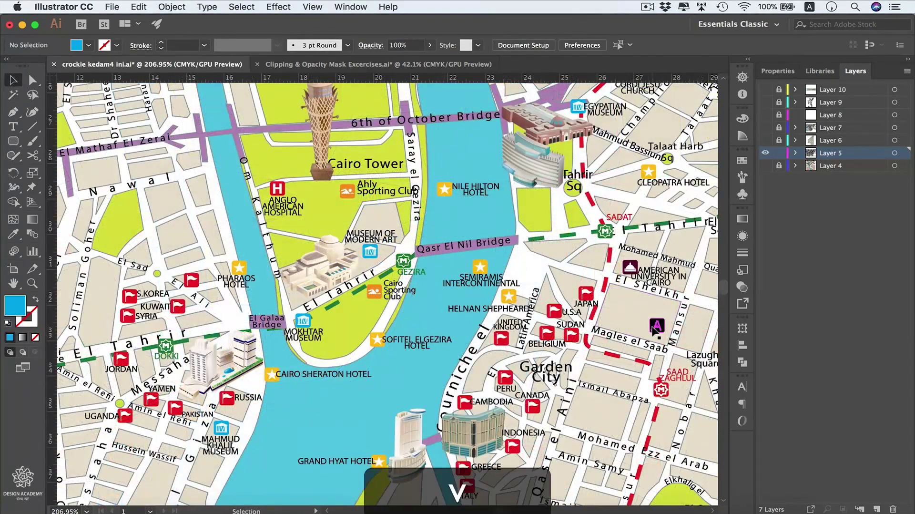
pyautogui.click(656, 330)
pyautogui.moveTo(657, 327); pyautogui.dragTo(383, 216)
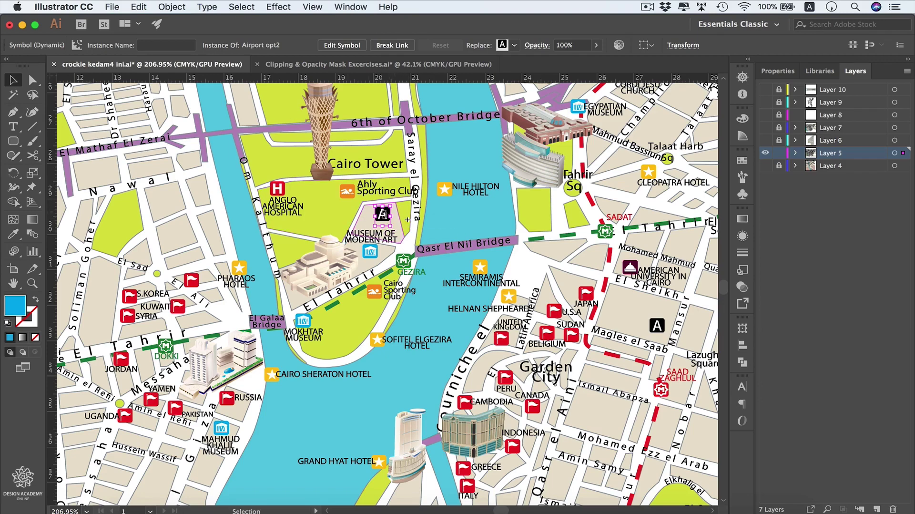
pyautogui.click(392, 45)
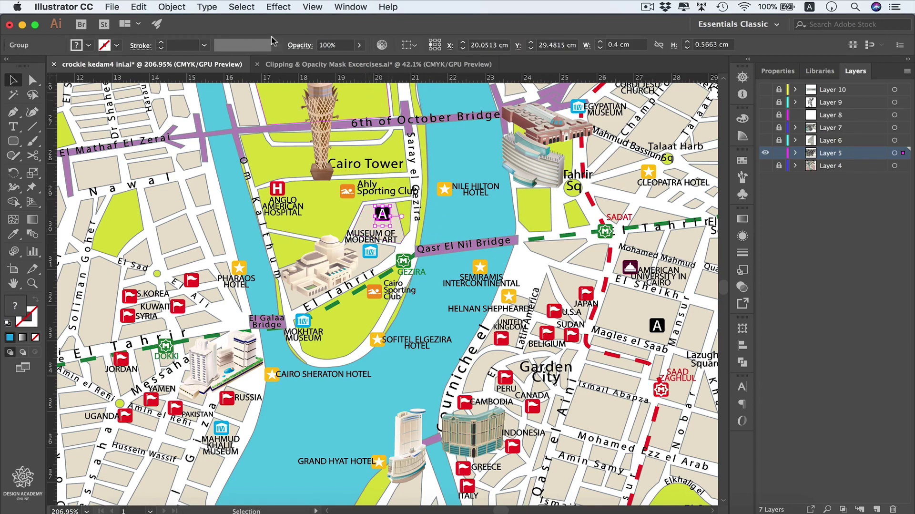
# Fill the square of the unlinked airport copy above the Museum of Modern Art with red
pyautogui.press('super+shift+a')
pyautogui.press('a')
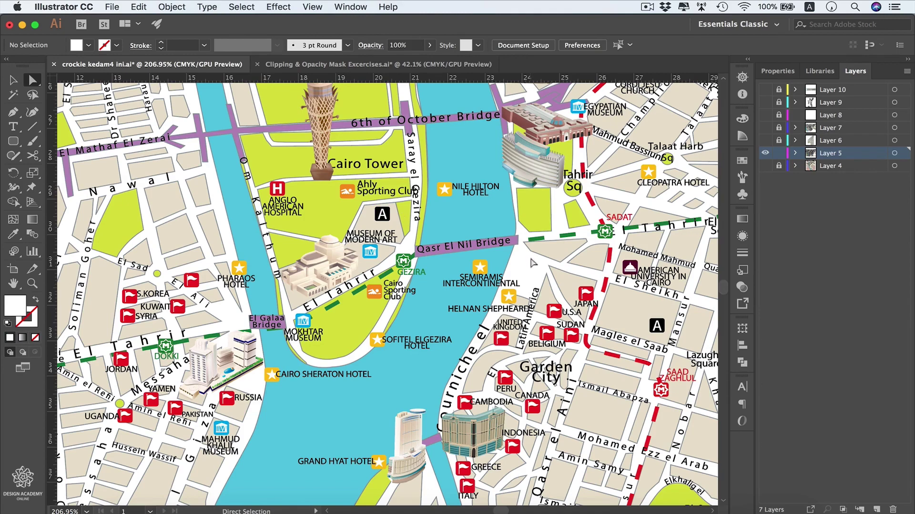
pyautogui.click(389, 210)
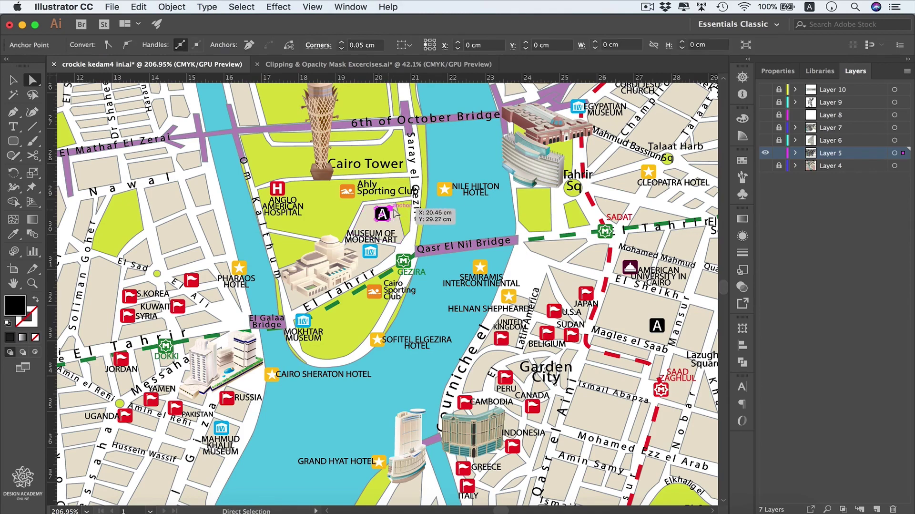
pyautogui.click(742, 161)
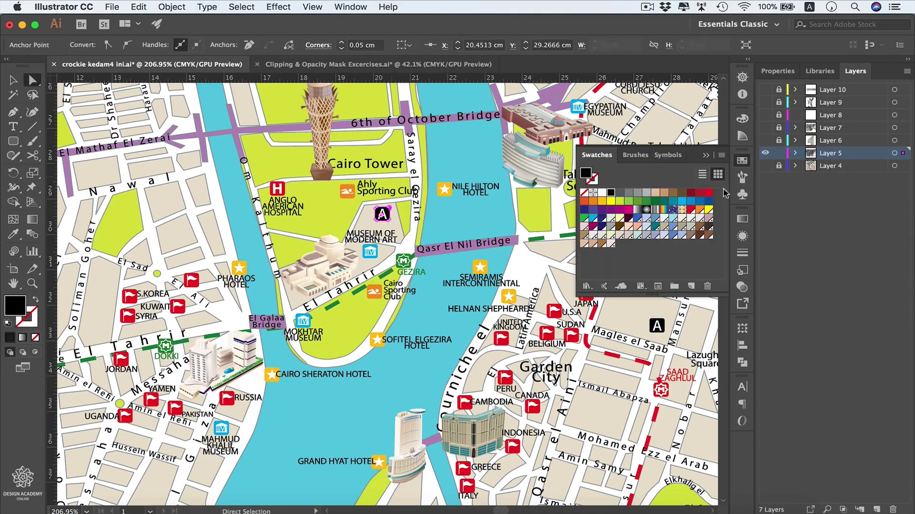
pyautogui.click(709, 193)
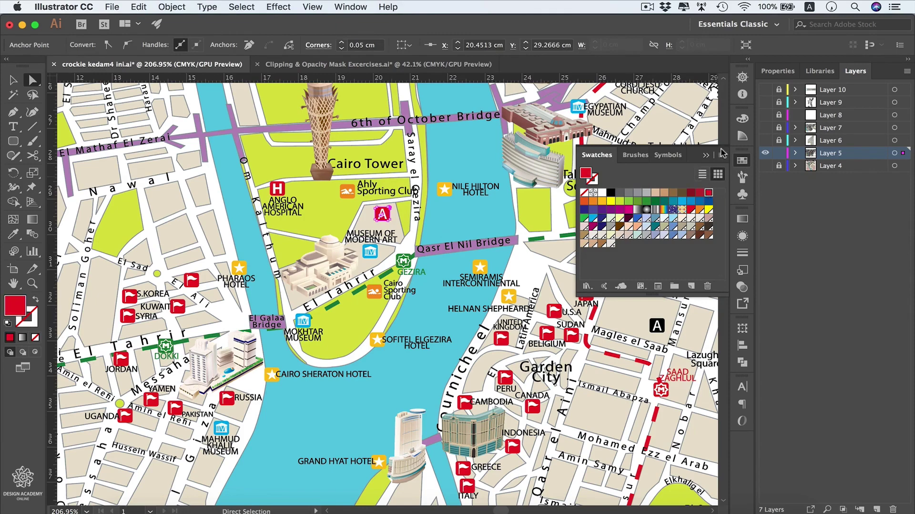
pyautogui.click(524, 277)
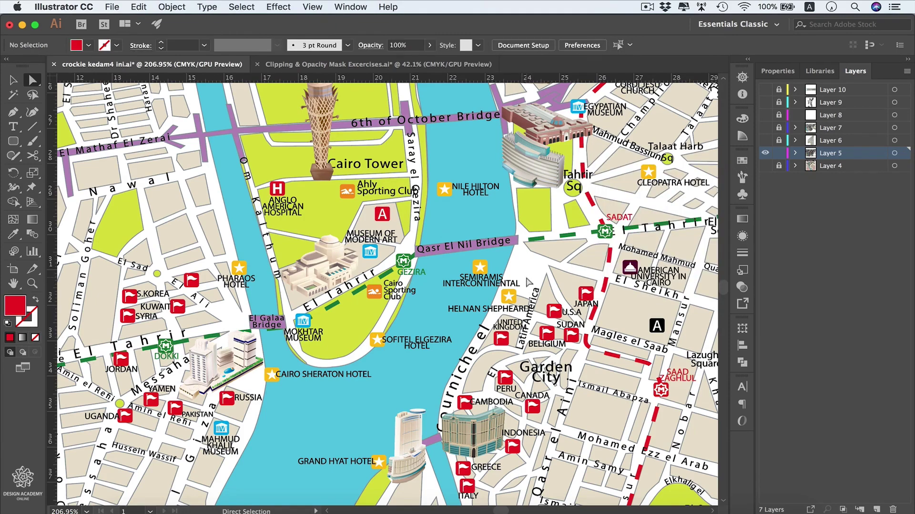
# Replace the airport instance west of Mansur street with the dark maroon dome symbol and move it back inside its block
pyautogui.hscroll(10, 528, 283)
pyautogui.scroll(-2, 529, 282)
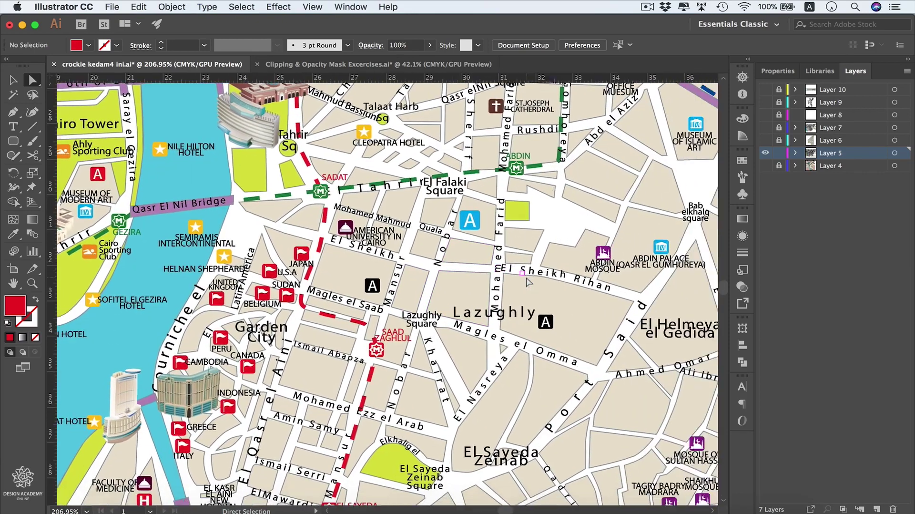
pyautogui.press('v')
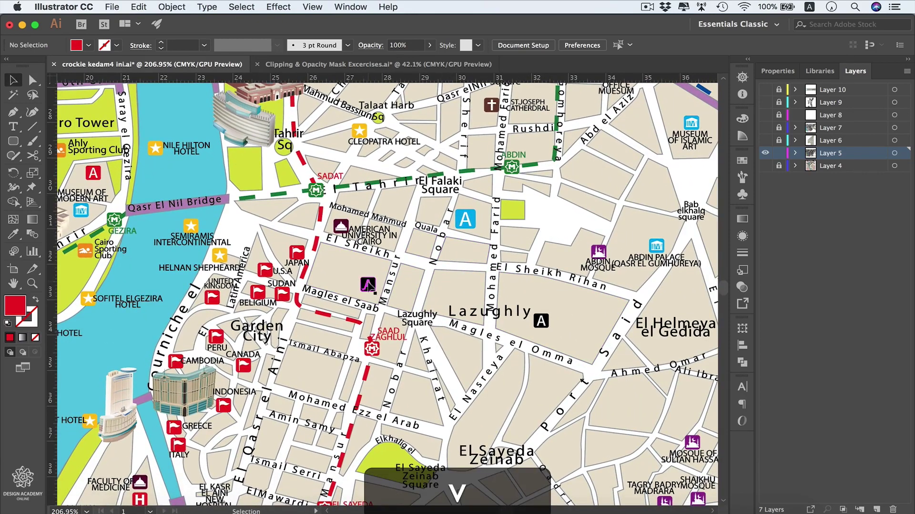
pyautogui.click(372, 288)
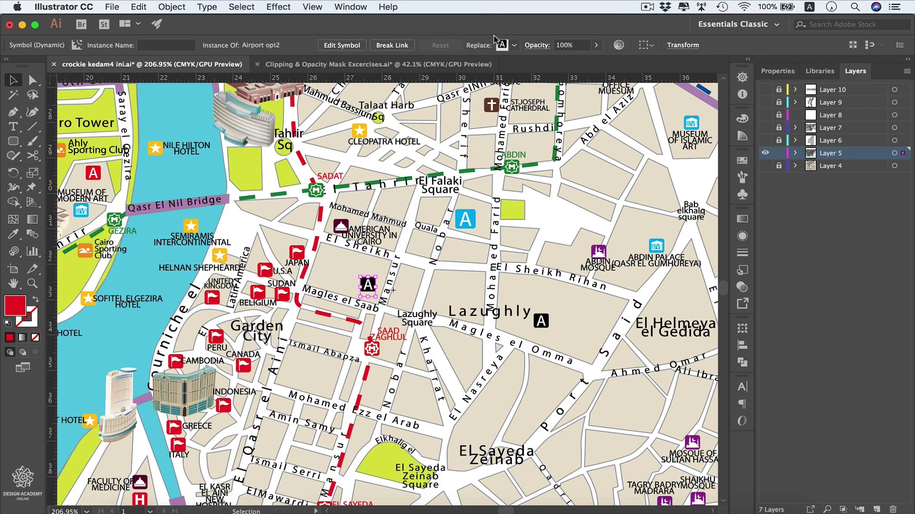
pyautogui.click(515, 46)
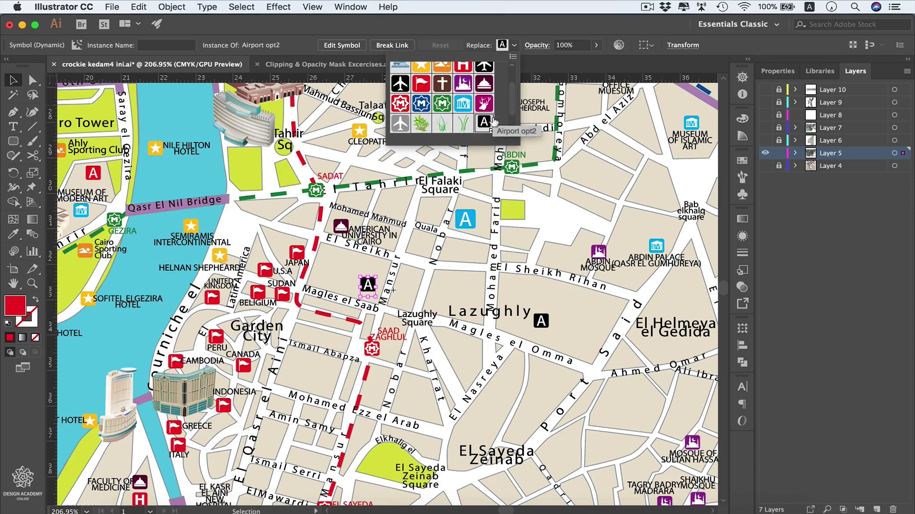
pyautogui.click(484, 88)
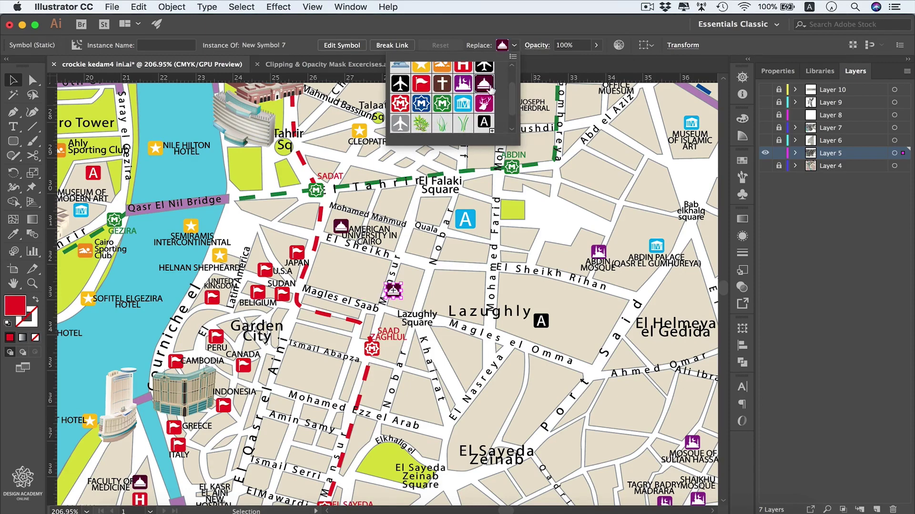
pyautogui.click(394, 293)
pyautogui.moveTo(393, 292); pyautogui.dragTo(371, 287)
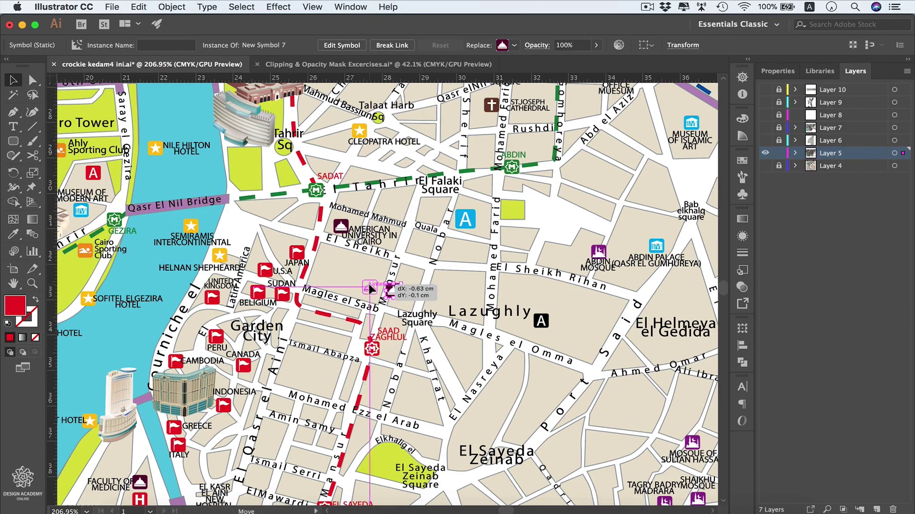
pyautogui.click(409, 258)
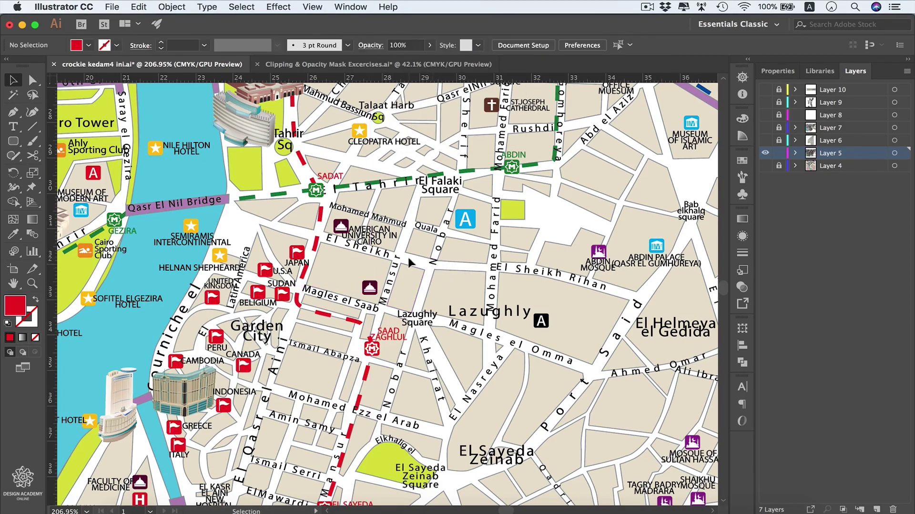
# Reset the light blue airport instance east of Nobar street to its symbol definition
pyautogui.click(468, 224)
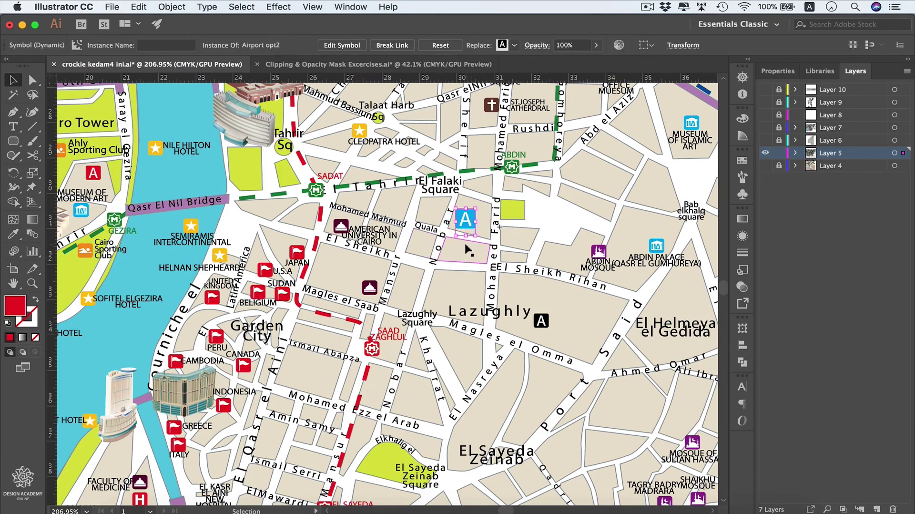
pyautogui.click(441, 46)
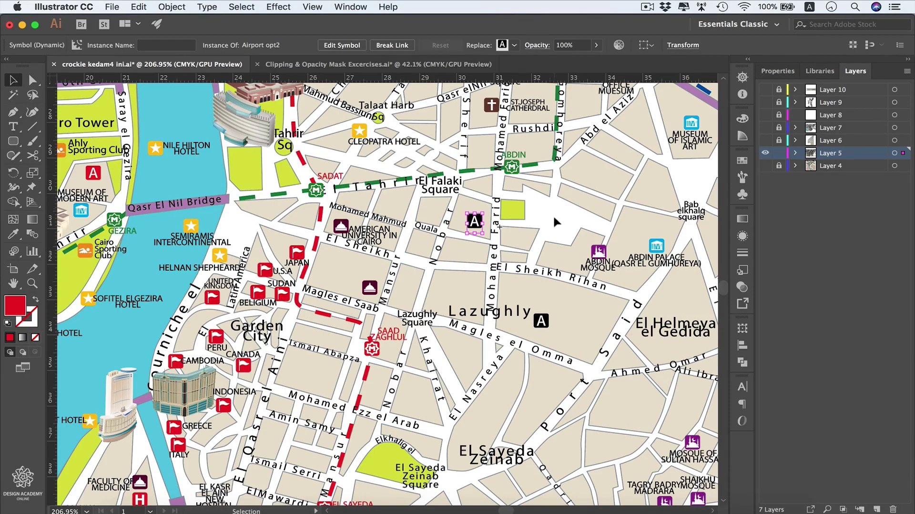
# Switch to Clipping & Opacity Mask Excercises.ai and turn the whole eyeball artwork into a static movie clip symbol named New Symbol
pyautogui.click(376, 64)
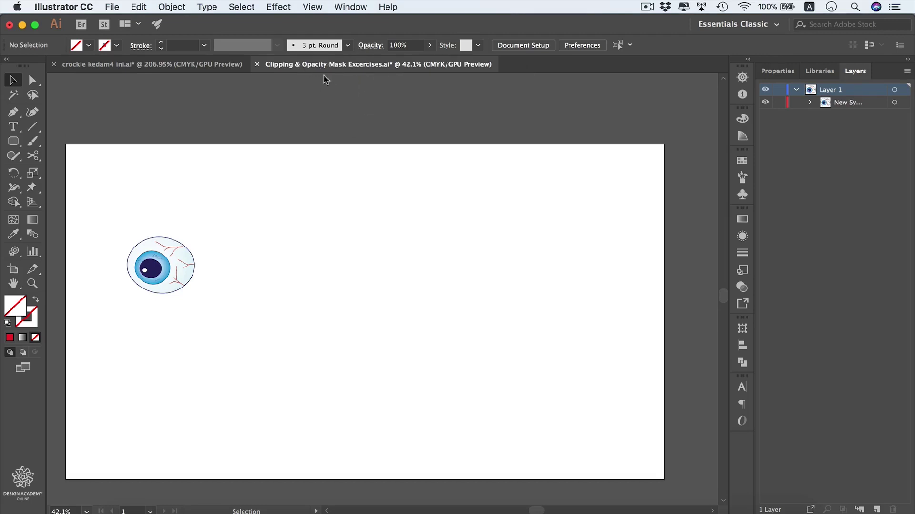
pyautogui.click(152, 270)
pyautogui.click(260, 215)
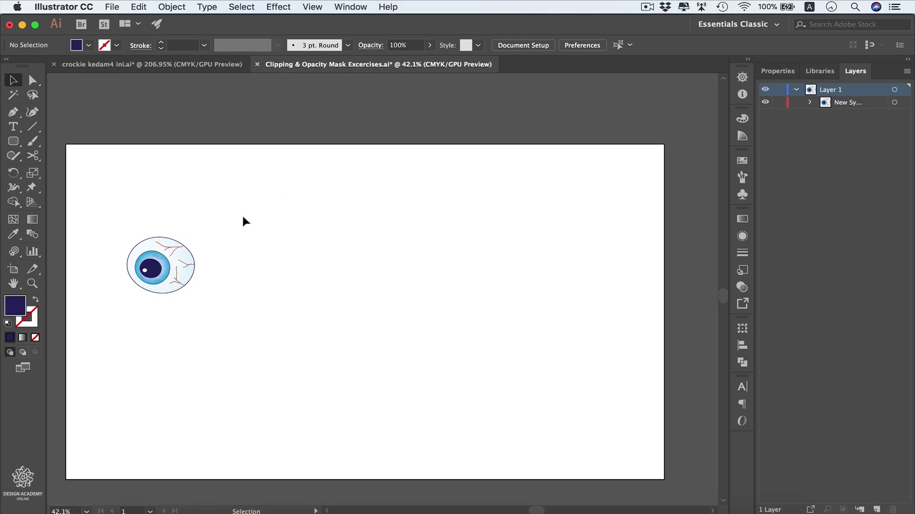
pyautogui.moveTo(257, 211); pyautogui.dragTo(95, 322)
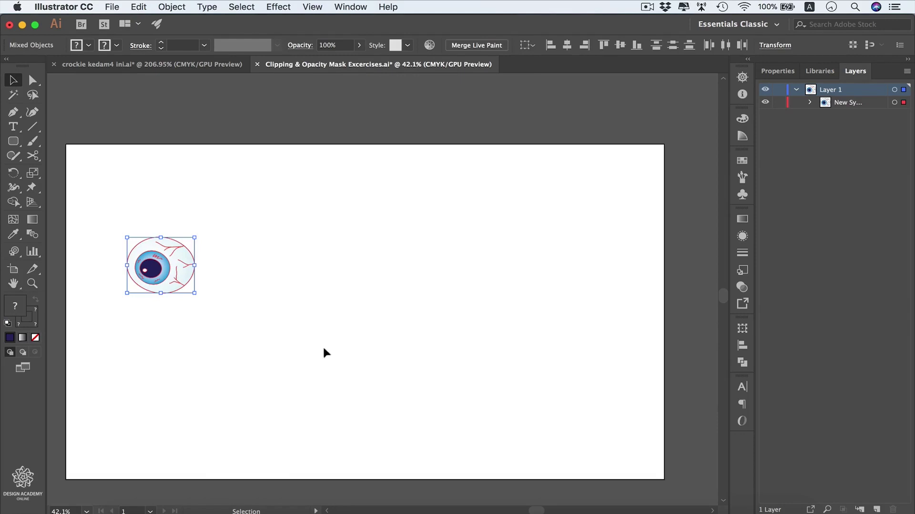
pyautogui.click(743, 195)
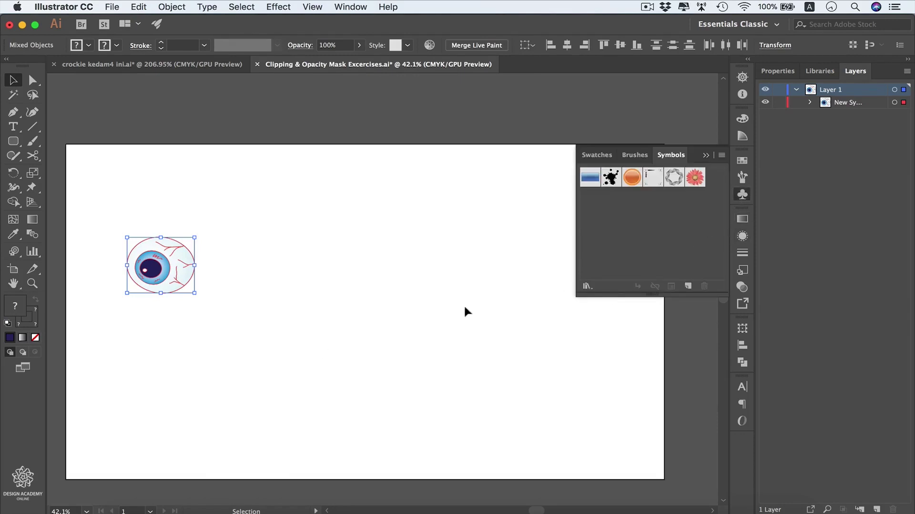
pyautogui.moveTo(157, 274); pyautogui.dragTo(632, 206)
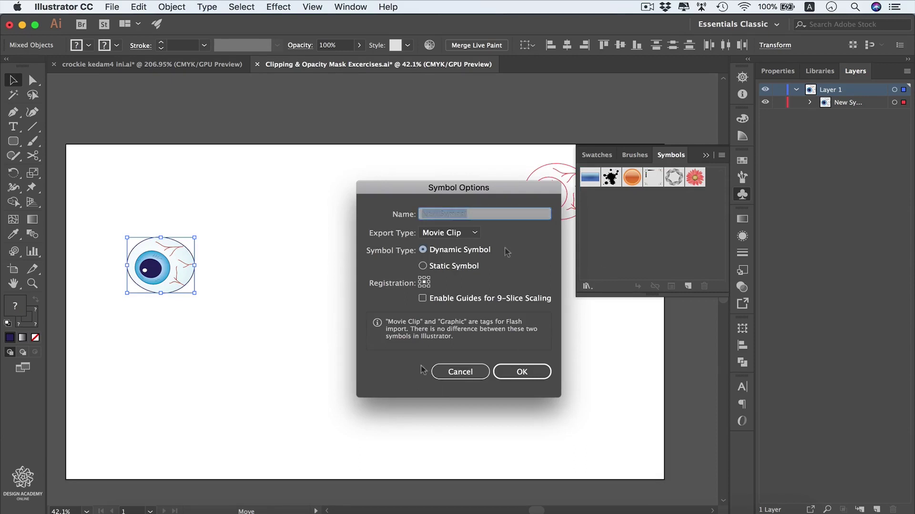
pyautogui.click(423, 266)
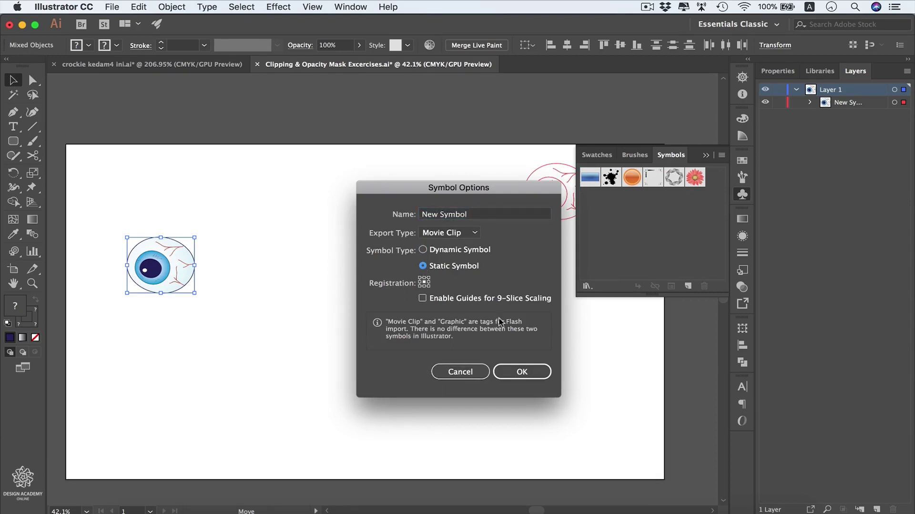
pyautogui.click(528, 373)
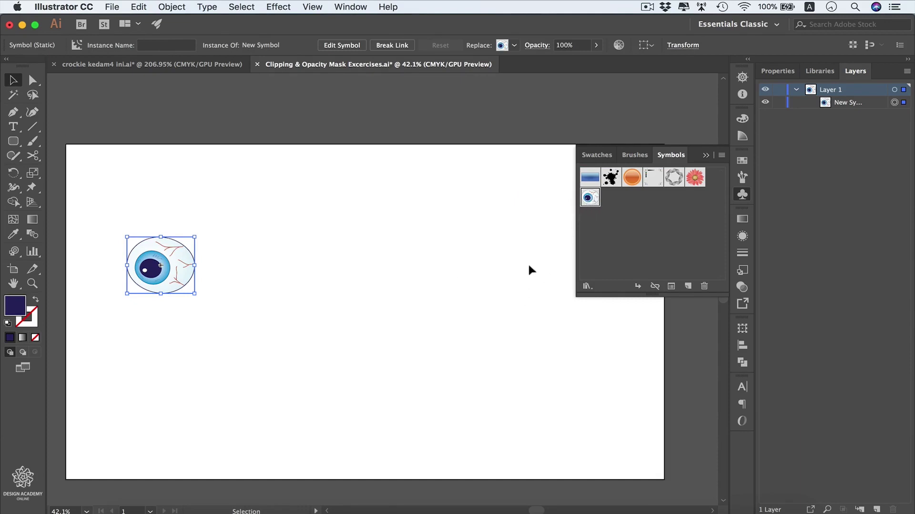
# Spray a scattered set of eyeball symbols across the middle of the artboard with the Symbol Sprayer
pyautogui.click(15, 254)
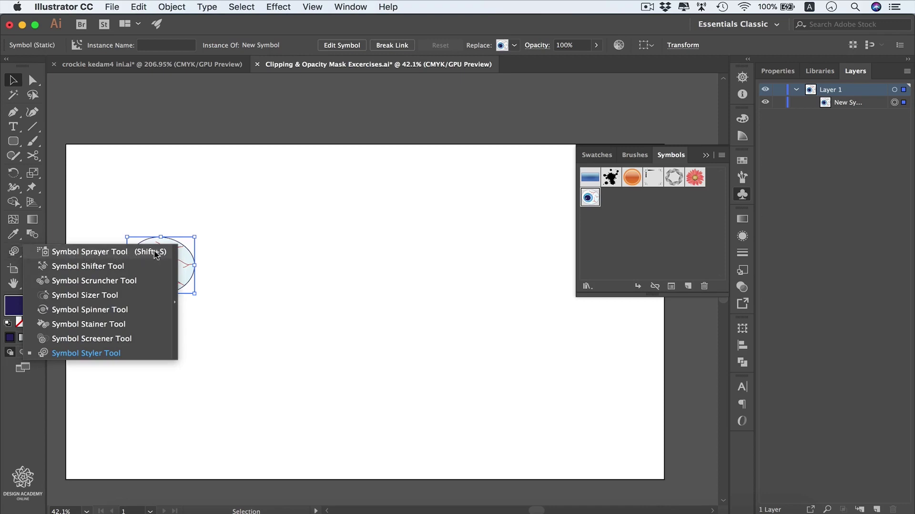
pyautogui.click(155, 255)
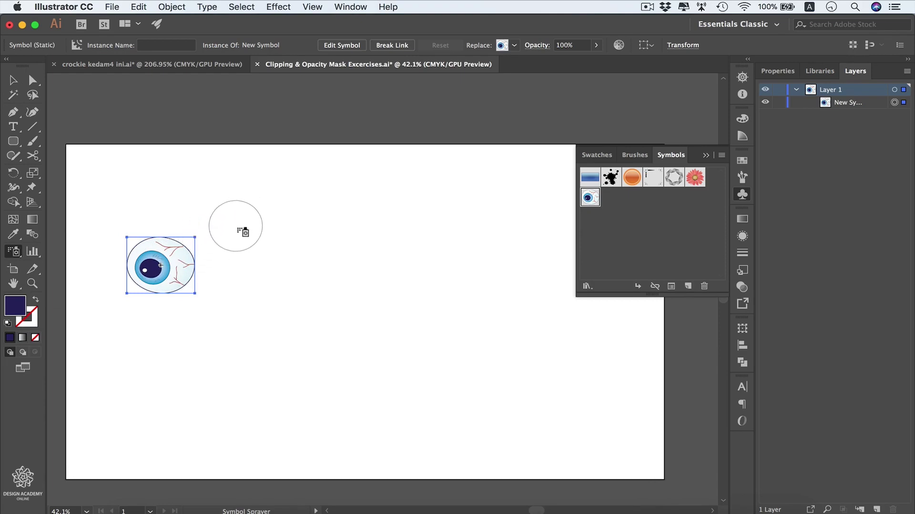
pyautogui.moveTo(245, 298)
pyautogui.mouseDown()
pyautogui.moveTo(291, 262)
pyautogui.moveTo(456, 364)
pyautogui.moveTo(496, 238)
pyautogui.moveTo(406, 282)
pyautogui.mouseUp()
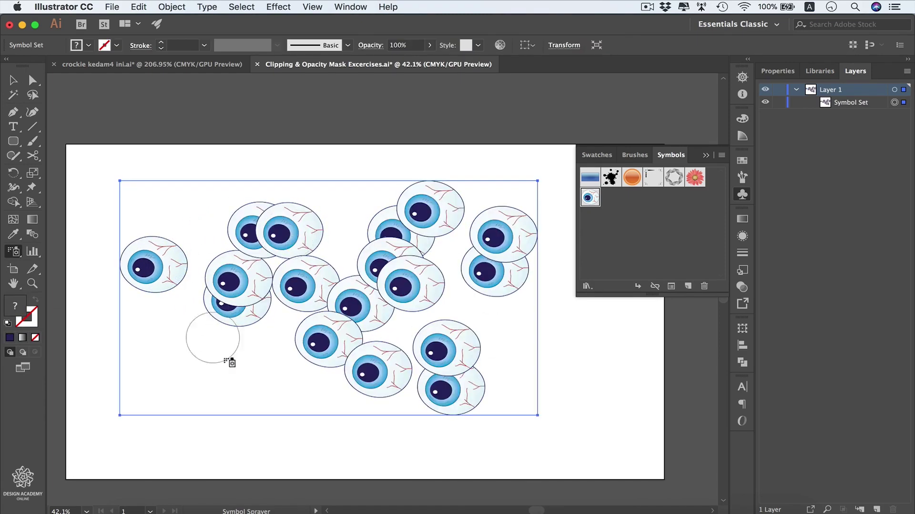
# Spread the sprayed eyeballs into new positions across the set with the Symbol Shifter
pyautogui.click(14, 251)
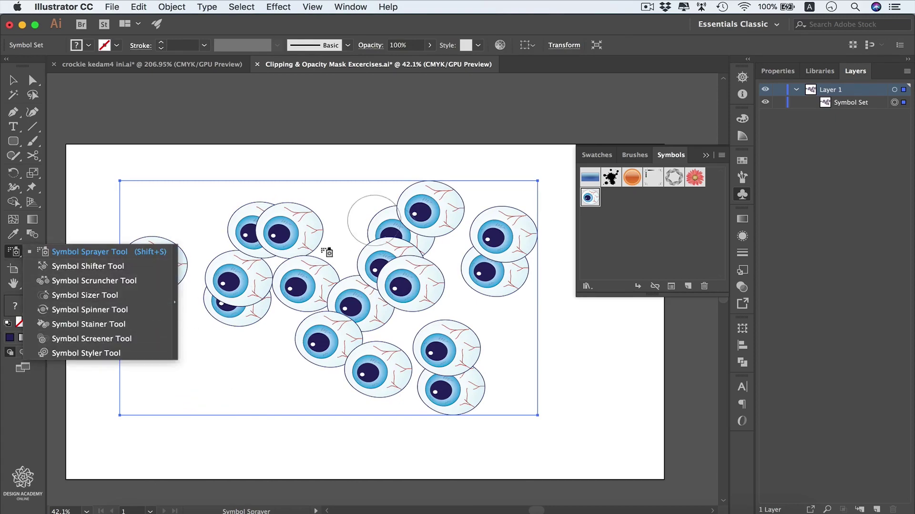
pyautogui.click(132, 267)
pyautogui.moveTo(256, 305)
pyautogui.mouseDown()
pyautogui.moveTo(193, 340)
pyautogui.moveTo(305, 375)
pyautogui.moveTo(390, 241)
pyautogui.moveTo(199, 215)
pyautogui.moveTo(268, 231)
pyautogui.moveTo(223, 261)
pyautogui.moveTo(305, 288)
pyautogui.moveTo(313, 300)
pyautogui.moveTo(275, 329)
pyautogui.moveTo(375, 338)
pyautogui.moveTo(359, 319)
pyautogui.moveTo(438, 350)
pyautogui.moveTo(493, 293)
pyautogui.moveTo(496, 283)
pyautogui.moveTo(477, 307)
pyautogui.moveTo(493, 239)
pyautogui.mouseUp()
pyautogui.moveTo(257, 231); pyautogui.dragTo(238, 287)
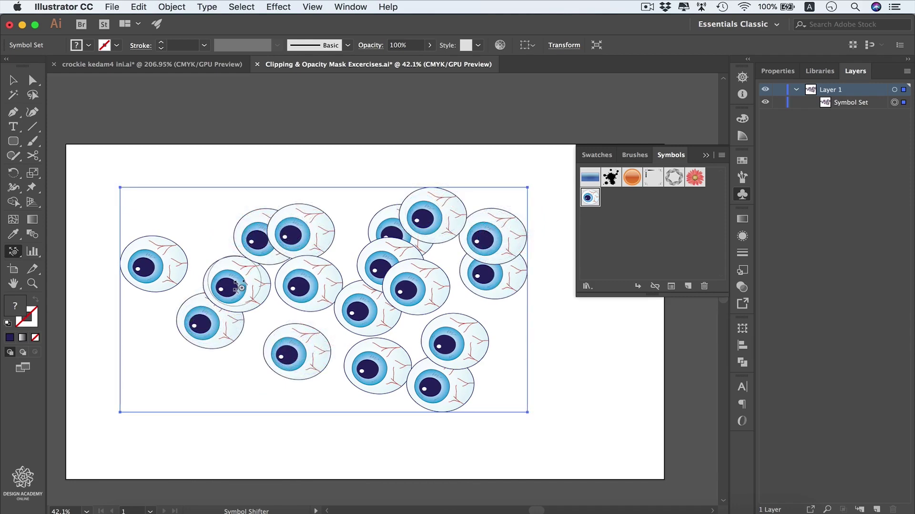
pyautogui.moveTo(239, 286); pyautogui.dragTo(238, 286)
# Pull the eyeballs around the upper-left pair closer together with the Symbol Scruncher
pyautogui.click(13, 254)
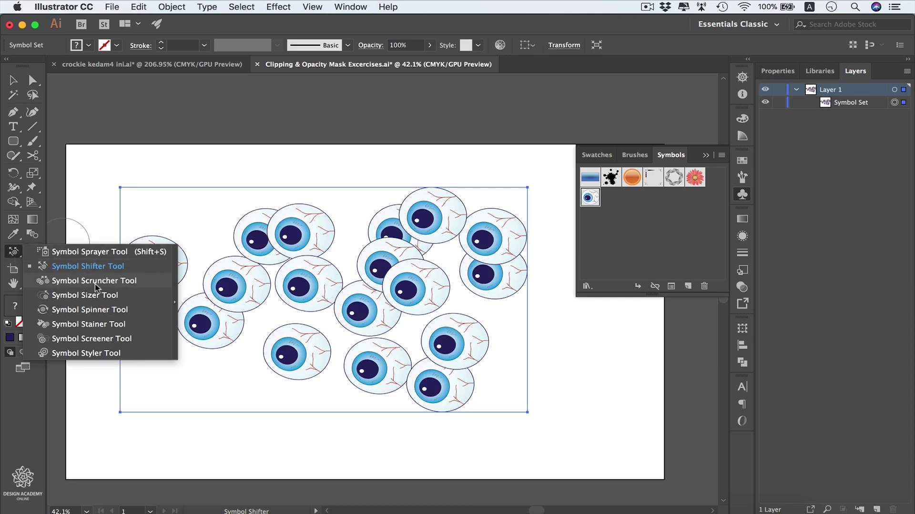
pyautogui.click(143, 281)
pyautogui.moveTo(337, 276)
pyautogui.mouseDown()
pyautogui.moveTo(247, 250)
pyautogui.moveTo(262, 286)
pyautogui.moveTo(300, 277)
pyautogui.moveTo(277, 264)
pyautogui.mouseUp()
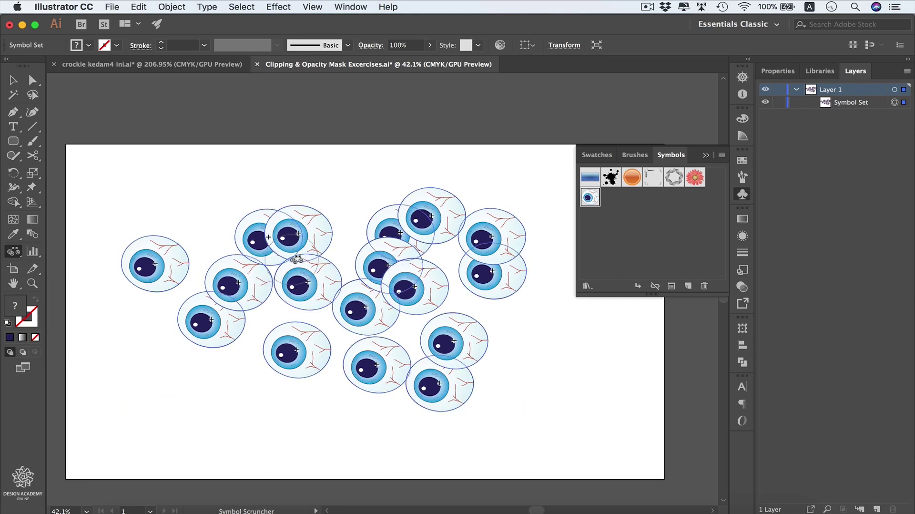
# Examine the Symbolism Tools Options, including method, intensity and the Scruncher, Sizer, Spinner and Sprayer settings, without keeping changes
pyautogui.doubleClick(15, 254)
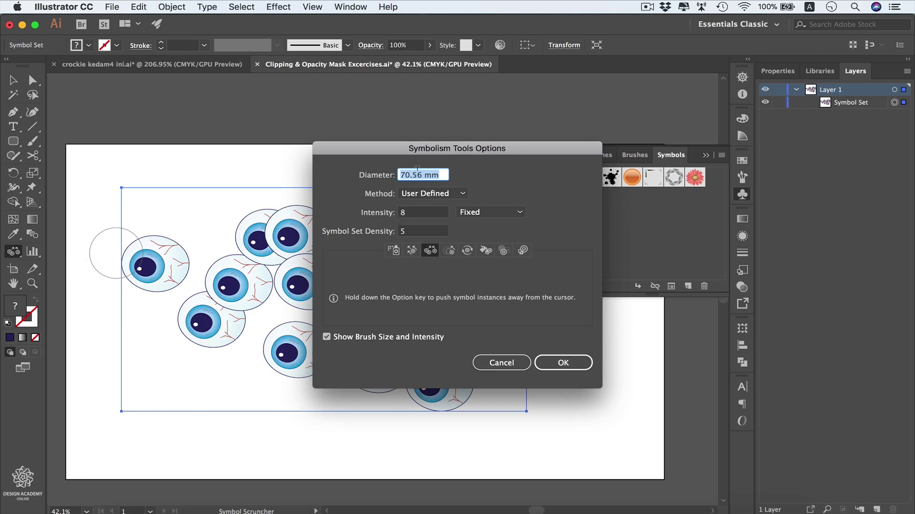
pyautogui.click(464, 194)
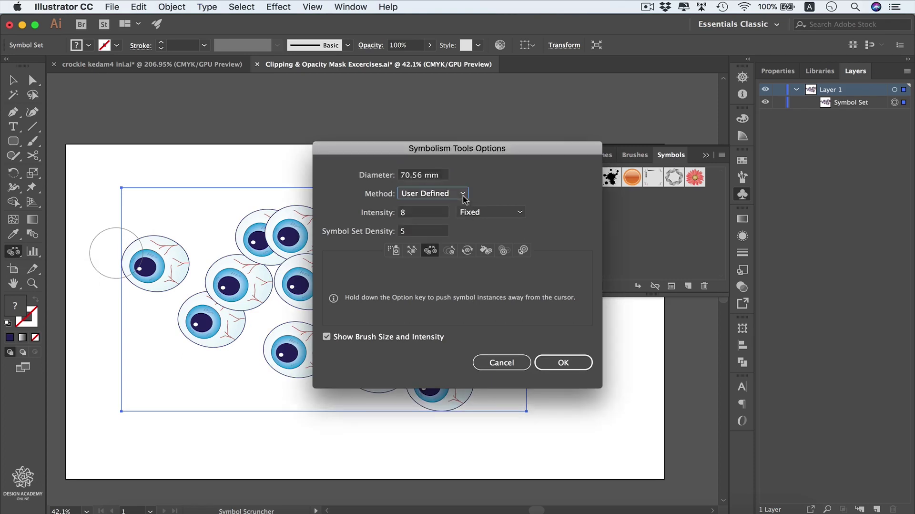
pyautogui.click(355, 224)
pyautogui.click(520, 212)
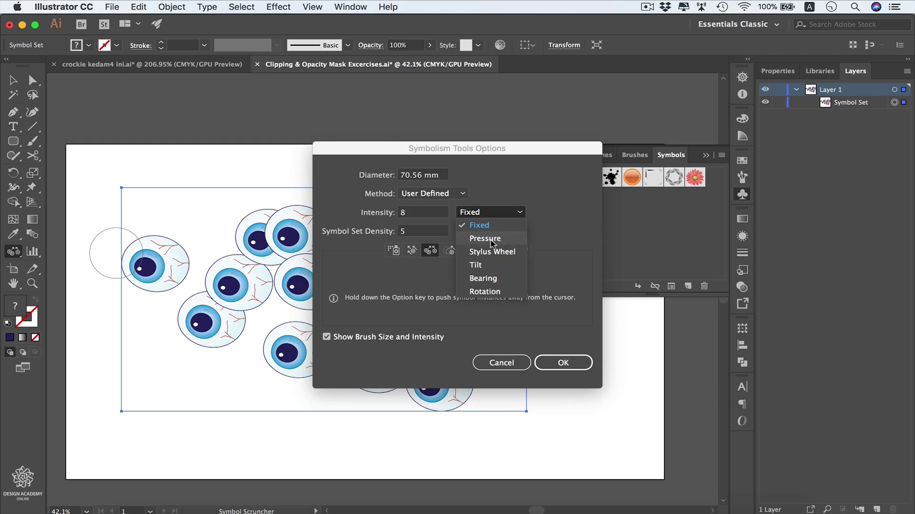
pyautogui.click(520, 212)
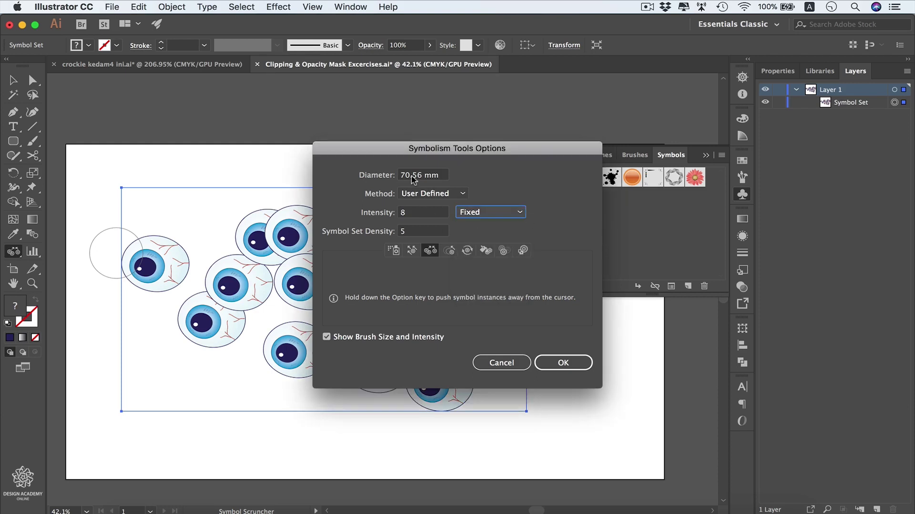
pyautogui.click(449, 251)
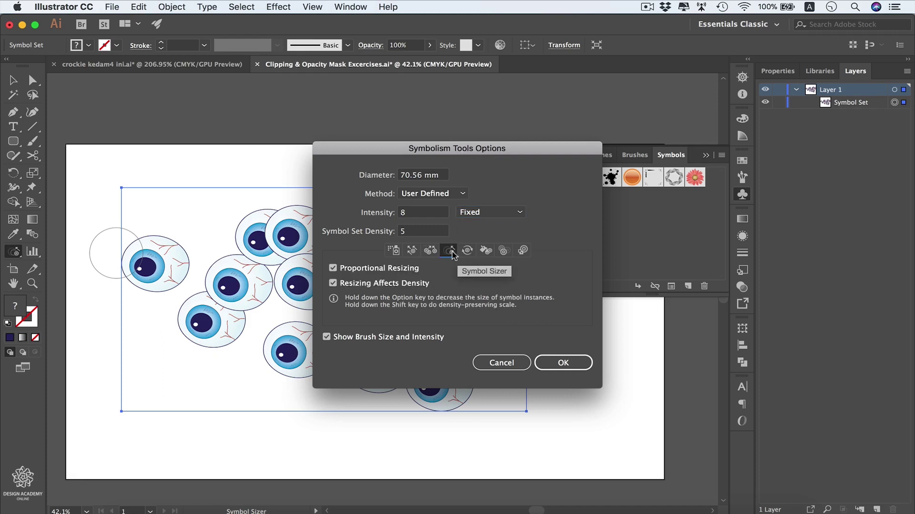
pyautogui.click(467, 252)
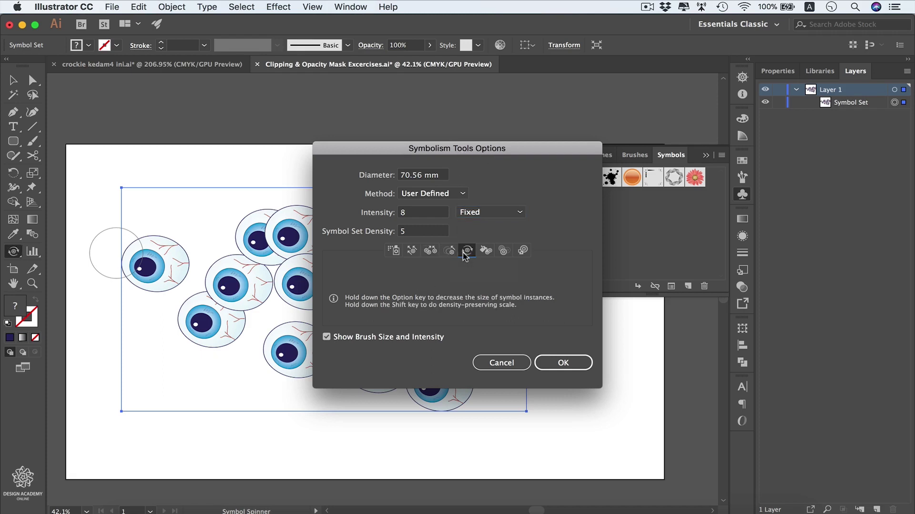
pyautogui.click(394, 251)
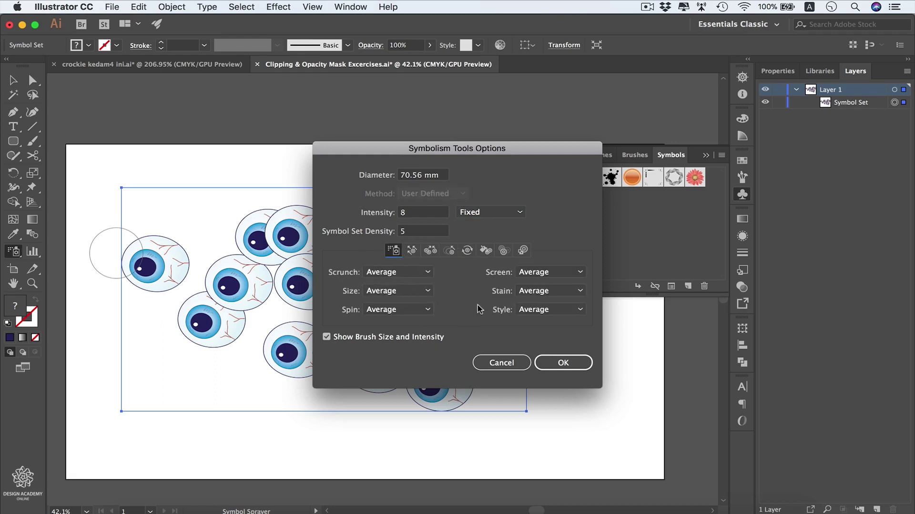
pyautogui.click(500, 361)
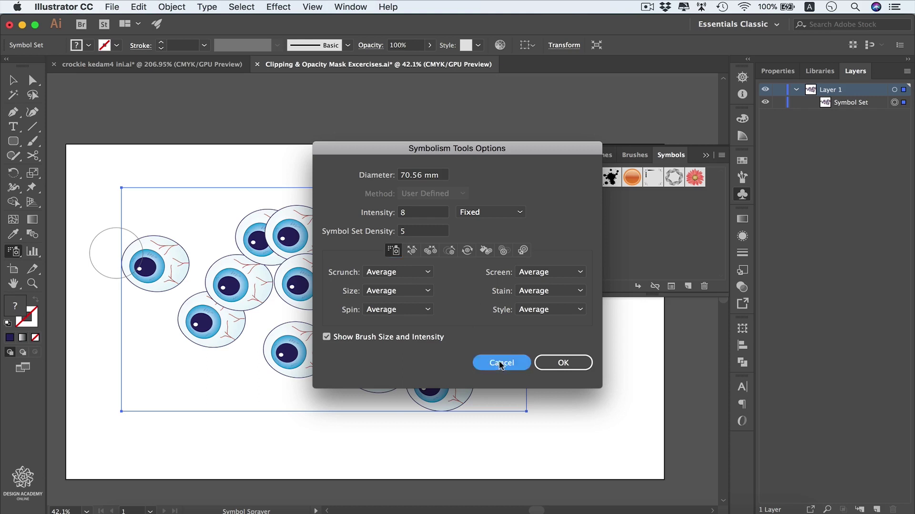
# Push the central, lower and left eyeballs of the set apart with the Symbol Scruncher in its reversed mode
pyautogui.moveTo(13, 251); pyautogui.dragTo(154, 285)
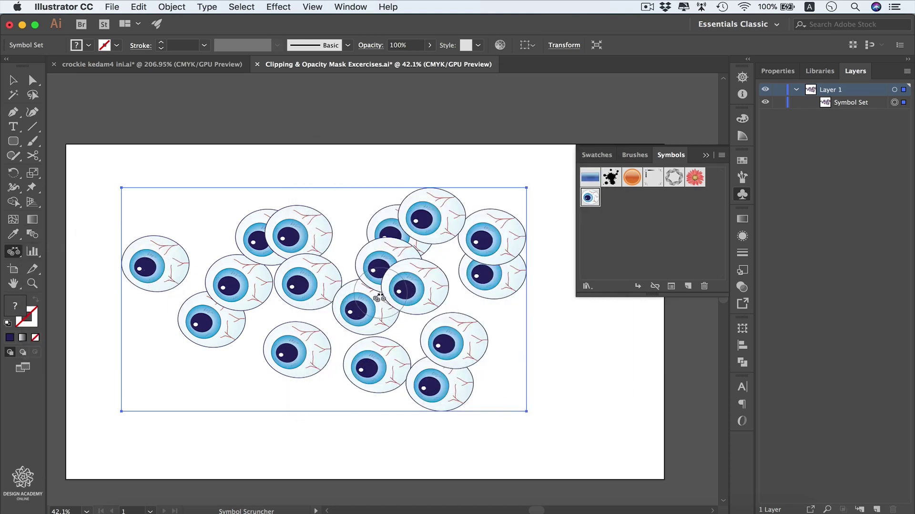
pyautogui.press('alt')
pyautogui.moveTo(379, 298)
pyautogui.mouseDown()
pyautogui.moveTo(421, 281)
pyautogui.moveTo(398, 285)
pyautogui.moveTo(406, 351)
pyautogui.moveTo(469, 333)
pyautogui.moveTo(458, 314)
pyautogui.moveTo(386, 283)
pyautogui.moveTo(415, 291)
pyautogui.mouseUp()
pyautogui.moveTo(439, 331); pyautogui.dragTo(455, 348)
pyautogui.moveTo(384, 362); pyautogui.dragTo(381, 357)
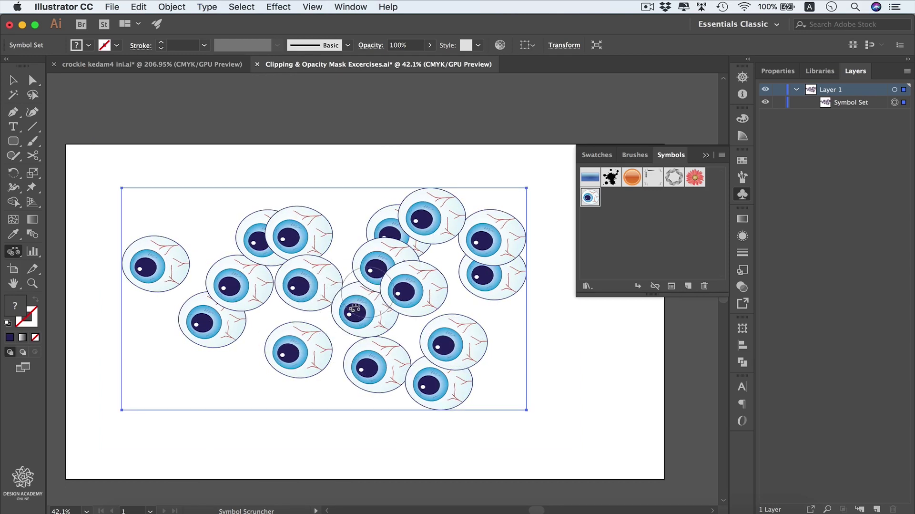
pyautogui.moveTo(155, 268); pyautogui.dragTo(193, 305)
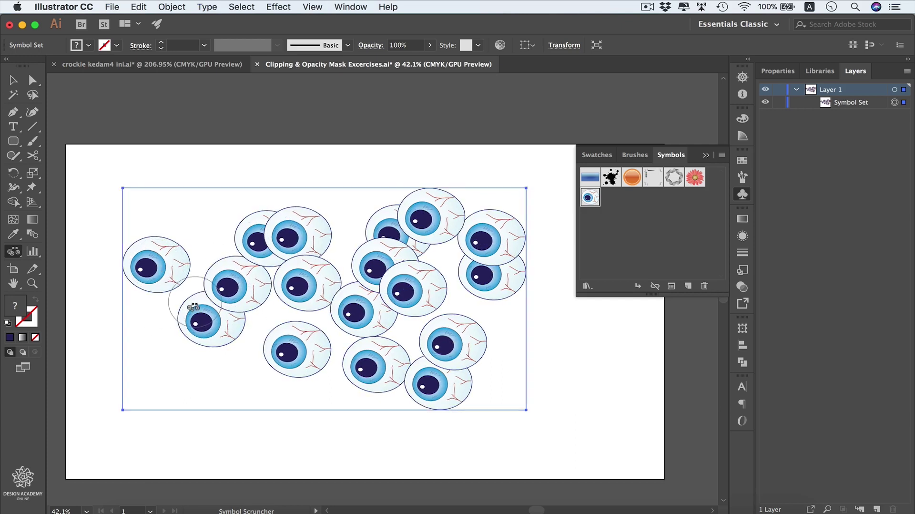
# Enlarge eyeballs at the left, lower centre, right and middle of the set with the Symbol Sizer
pyautogui.click(21, 251)
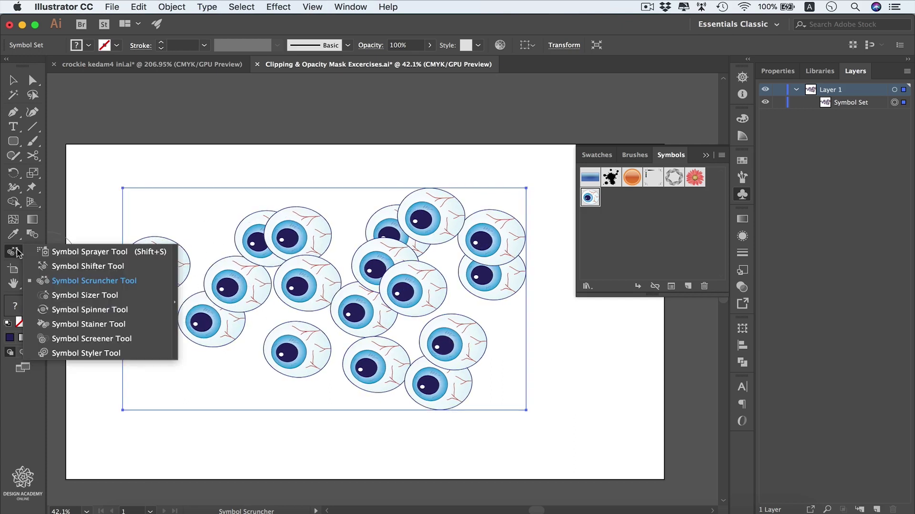
pyautogui.click(123, 296)
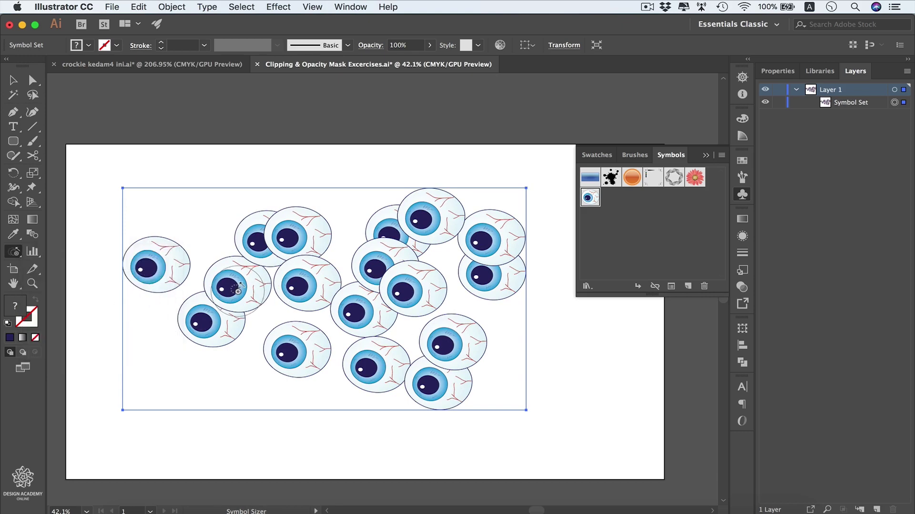
pyautogui.moveTo(238, 288); pyautogui.dragTo(239, 289)
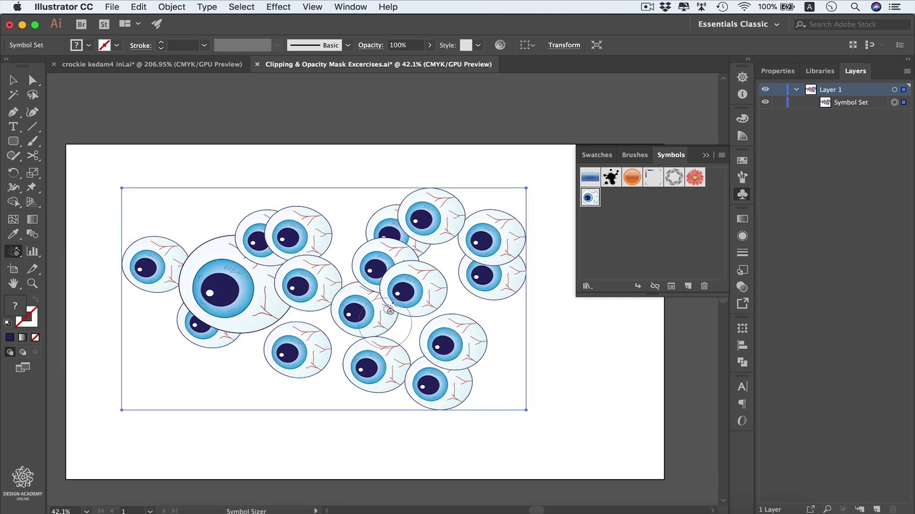
pyautogui.moveTo(376, 365); pyautogui.dragTo(375, 365)
pyautogui.moveTo(465, 238); pyautogui.dragTo(465, 239)
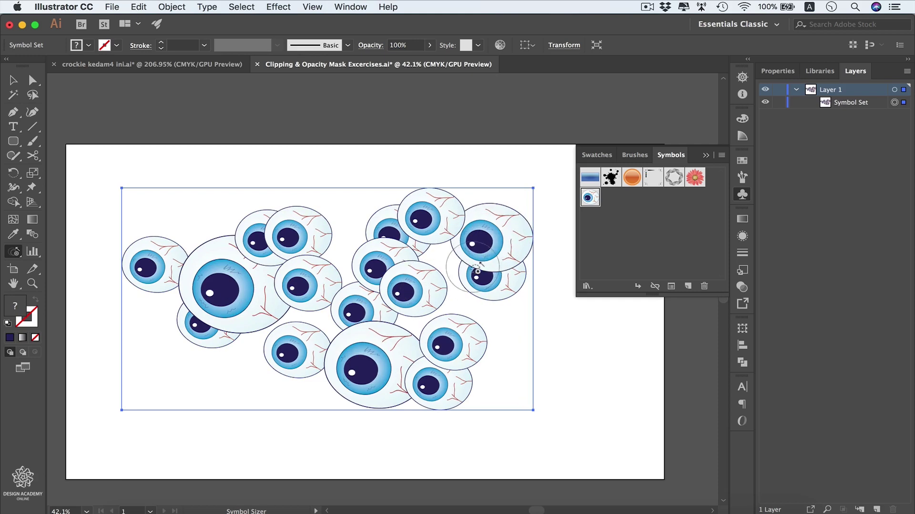
pyautogui.moveTo(418, 288); pyautogui.dragTo(418, 287)
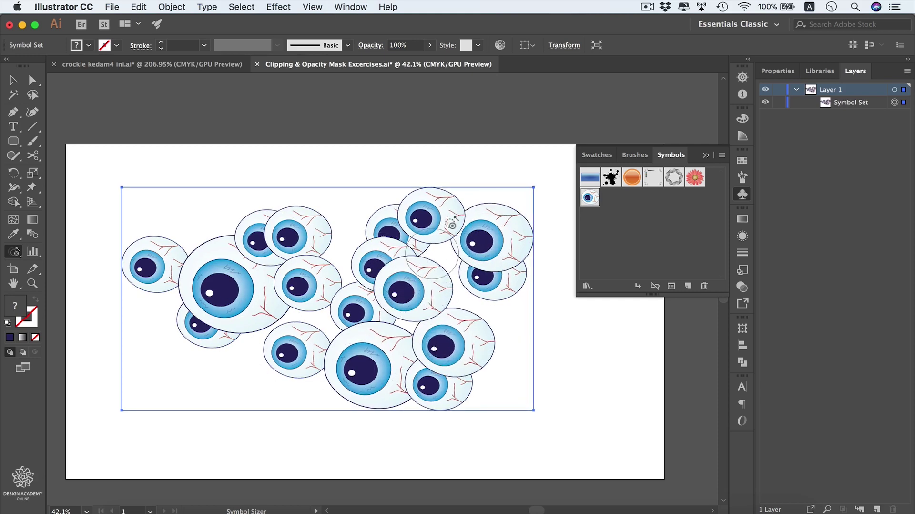
# Use the Symbol Sizer to shrink the topmost eyeball and the front one of the upper-left pair, and greatly enlarge the central one
pyautogui.moveTo(437, 217); pyautogui.dragTo(425, 218)
pyautogui.press('alt')
pyautogui.moveTo(290, 237); pyautogui.dragTo(290, 237)
pyautogui.moveTo(296, 292)
pyautogui.mouseDown()
pyautogui.moveTo(385, 300)
pyautogui.moveTo(384, 235)
pyautogui.moveTo(366, 260)
pyautogui.moveTo(293, 225)
pyautogui.moveTo(357, 251)
pyautogui.moveTo(383, 278)
pyautogui.moveTo(370, 263)
pyautogui.moveTo(377, 283)
pyautogui.moveTo(366, 268)
pyautogui.moveTo(327, 336)
pyautogui.moveTo(432, 271)
pyautogui.moveTo(290, 331)
pyautogui.moveTo(313, 311)
pyautogui.moveTo(336, 325)
pyautogui.moveTo(341, 295)
pyautogui.mouseUp()
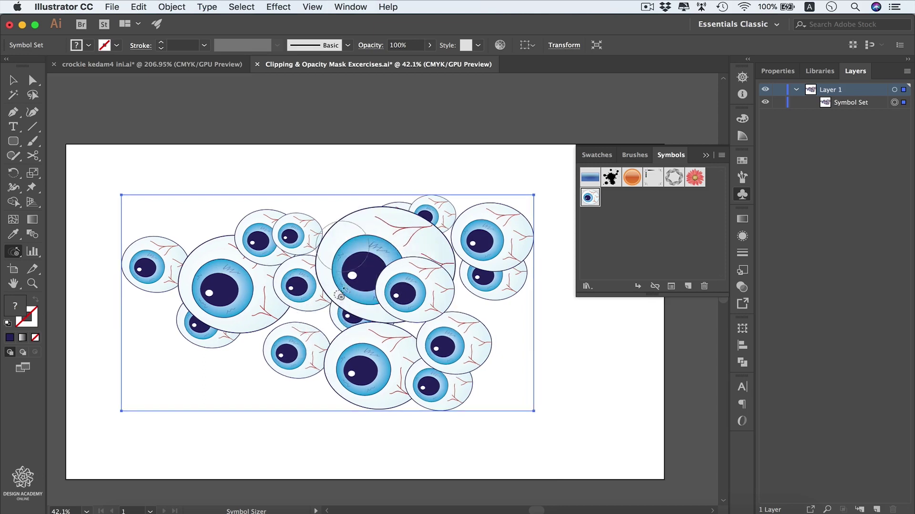
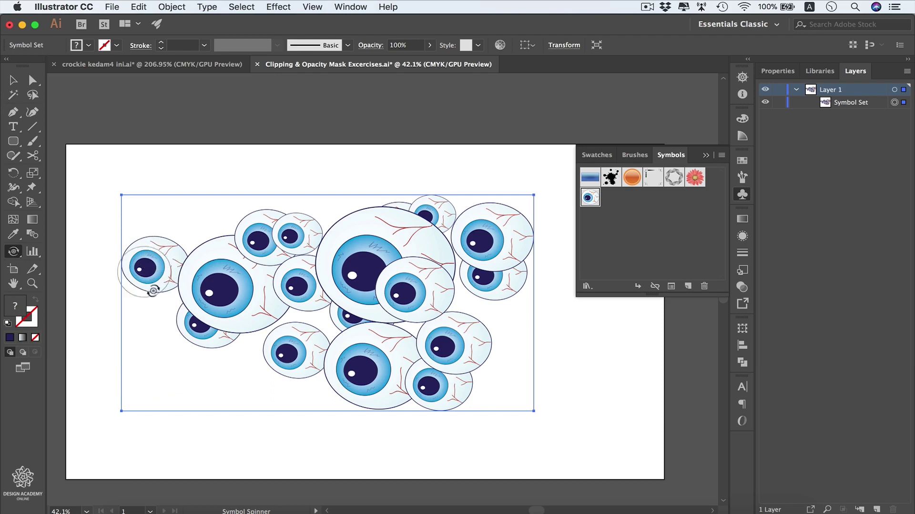
# Rotate the upper-left pair, the topmost eyeball and the upper-right eyeballs with the Symbol Spinner
pyautogui.moveTo(245, 239)
pyautogui.mouseDown()
pyautogui.moveTo(260, 227)
pyautogui.moveTo(303, 224)
pyautogui.mouseUp()
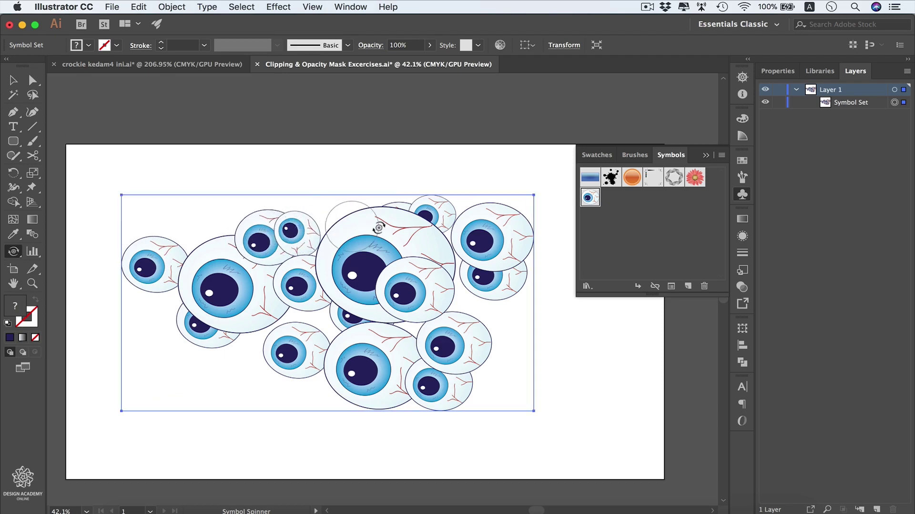
pyautogui.moveTo(442, 206); pyautogui.dragTo(434, 205)
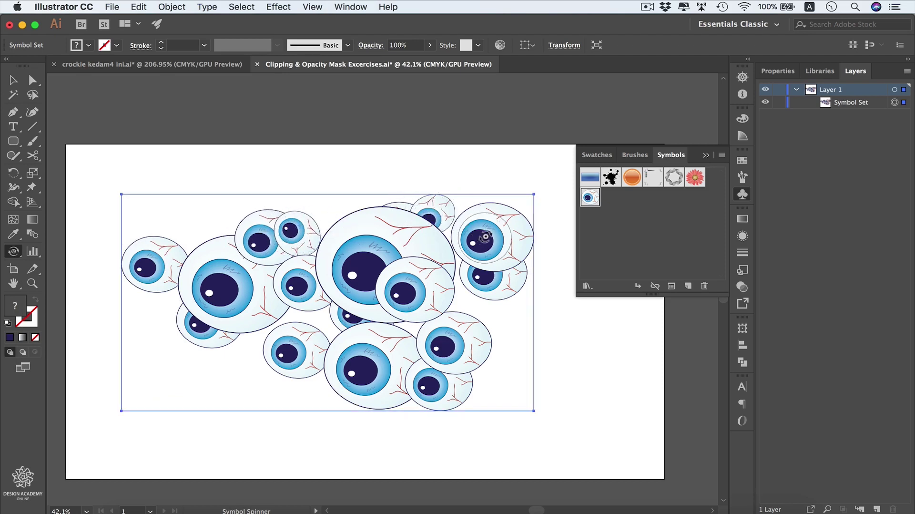
pyautogui.moveTo(479, 234)
pyautogui.mouseDown()
pyautogui.moveTo(515, 239)
pyautogui.moveTo(500, 241)
pyautogui.mouseUp()
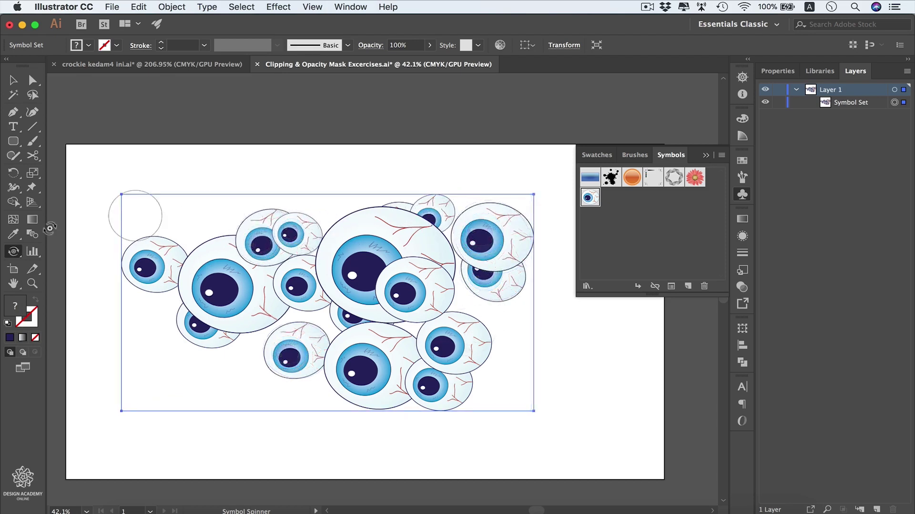
# Tint the large left eyeball and the upper-right eyeball magenta with the Symbol Stainer
pyautogui.click(14, 251)
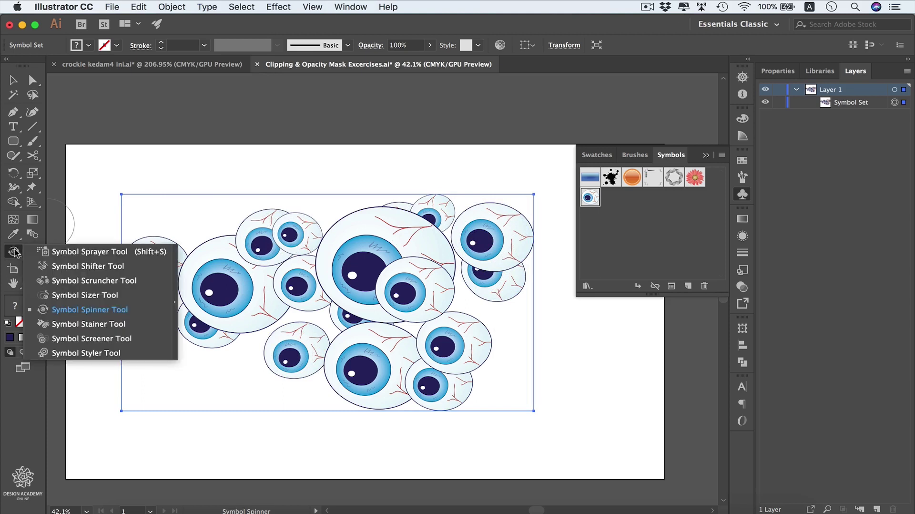
pyautogui.click(103, 325)
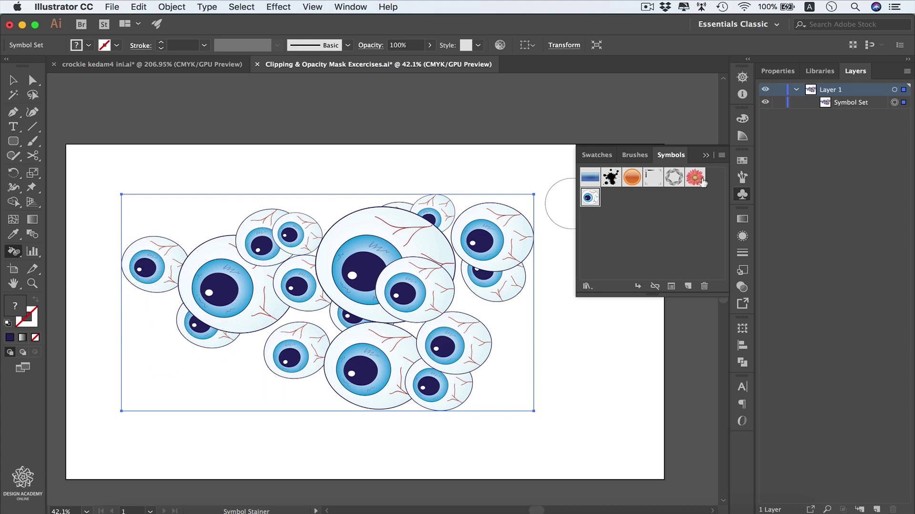
pyautogui.click(742, 161)
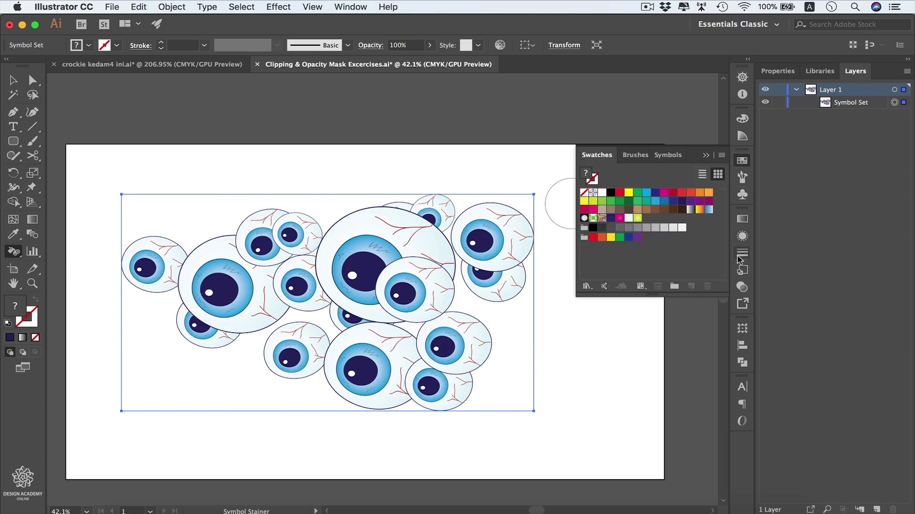
pyautogui.click(593, 210)
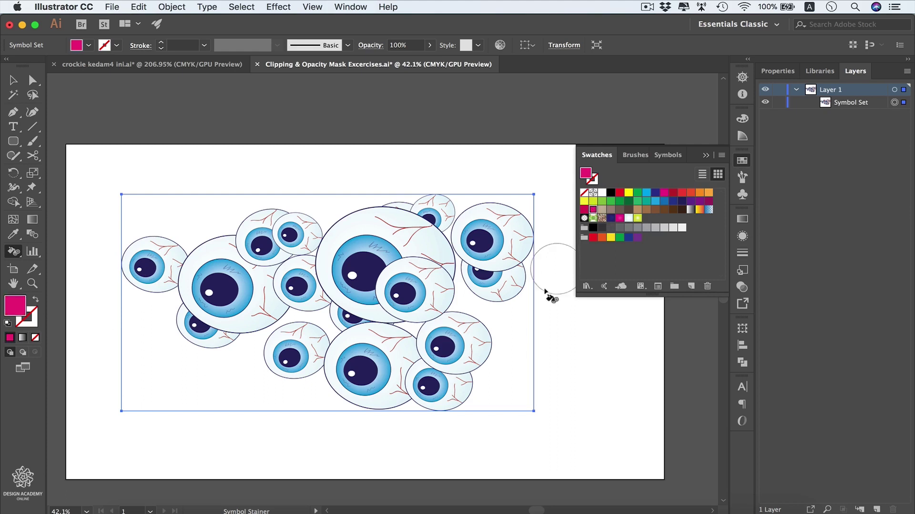
pyautogui.click(706, 155)
pyautogui.click(220, 289)
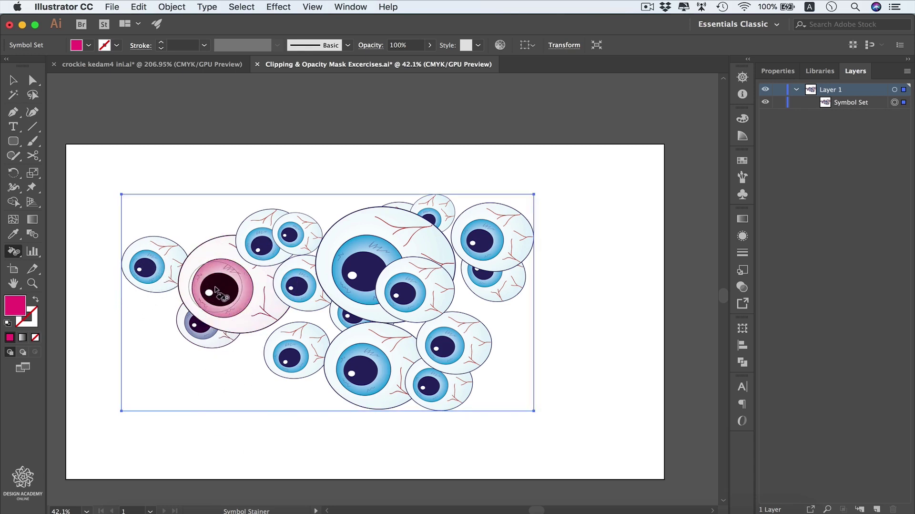
pyautogui.click(483, 245)
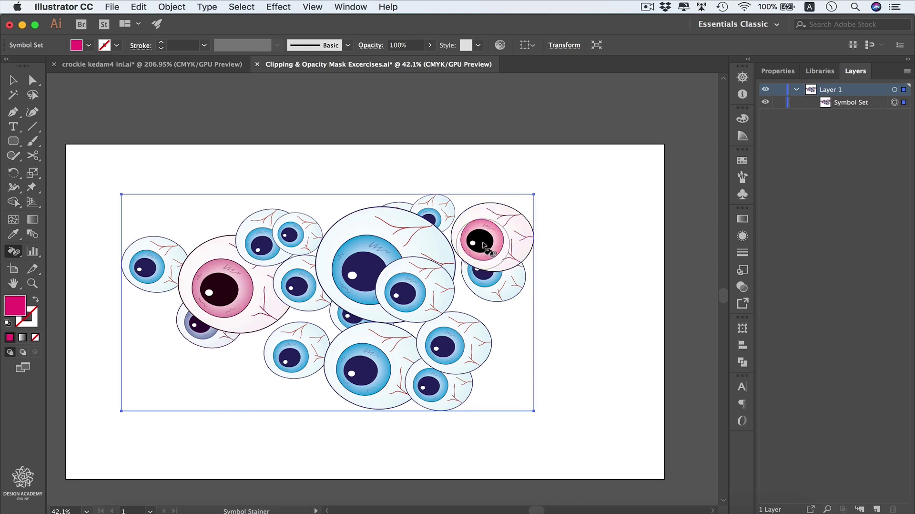
pyautogui.click(484, 245)
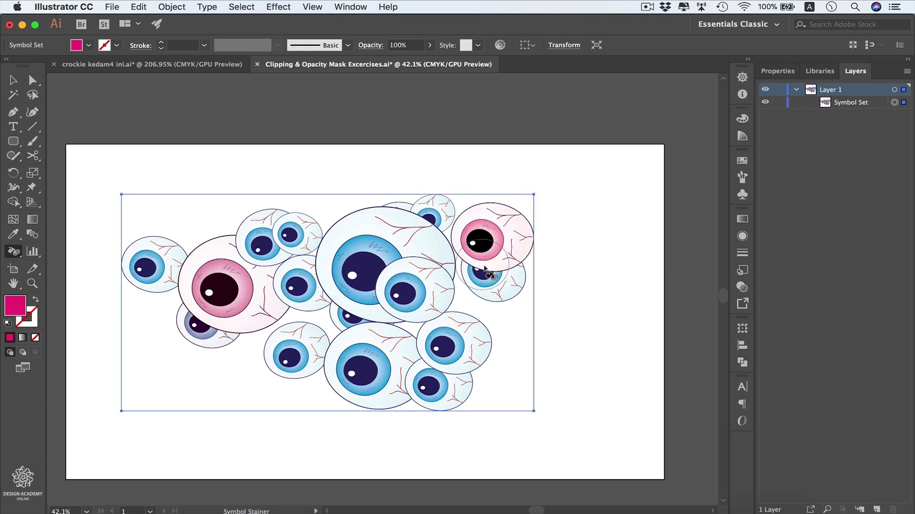
# Tint the lower-right, bottom-centre, centre-left and topmost blue eyeballs magenta with the Symbol Stainer
pyautogui.click(444, 353)
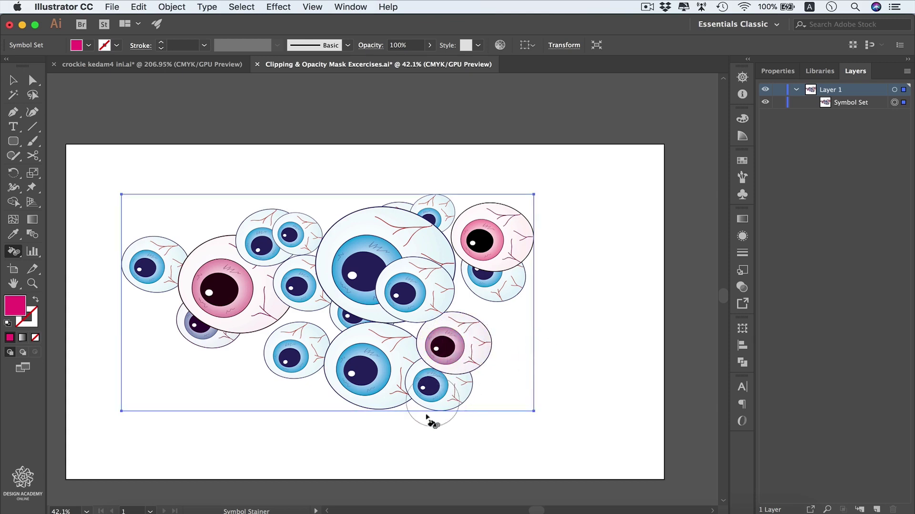
pyautogui.click(355, 411)
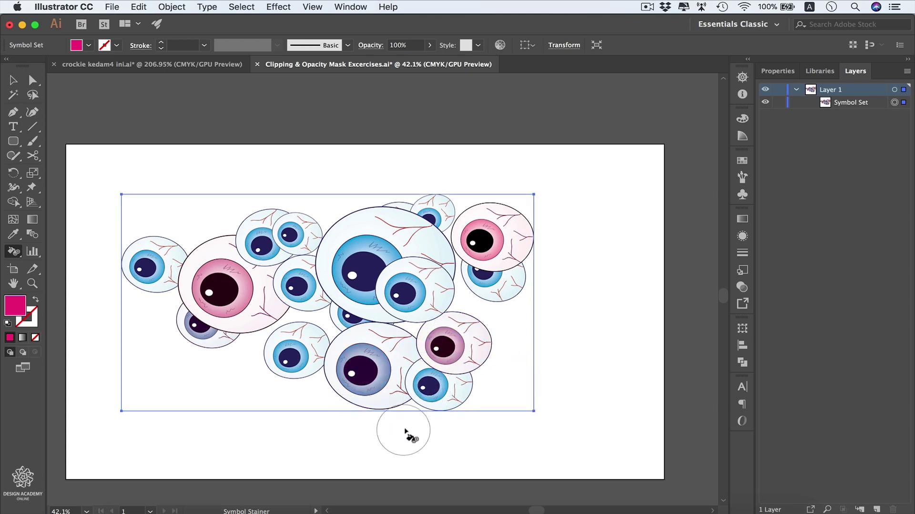
pyautogui.click(305, 284)
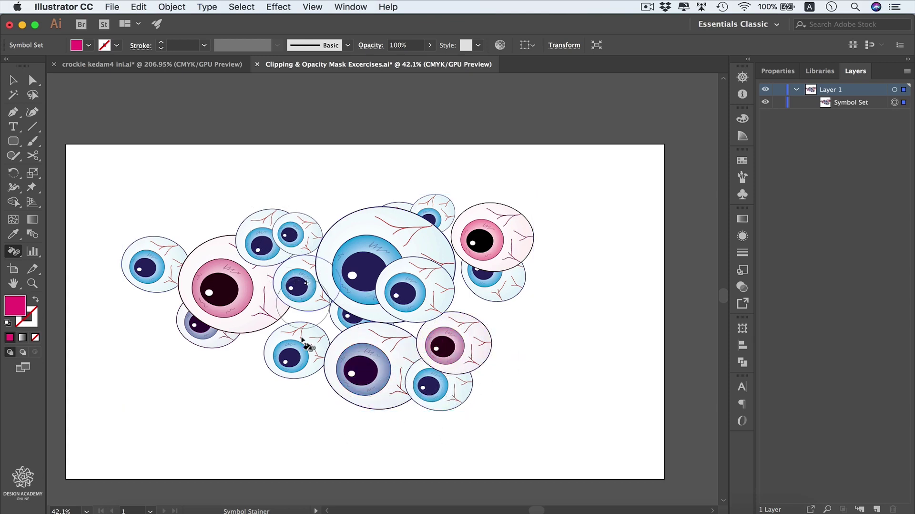
pyautogui.click(450, 200)
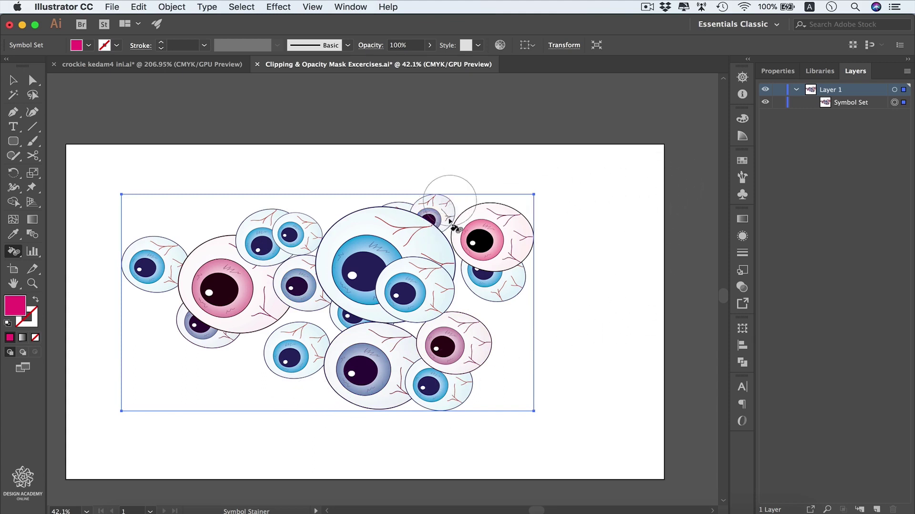
# Stain the eyeball in front of the large blue one, the upper-left pair and the three smaller ones around the large pink eyeball with lime yellow
pyautogui.click(744, 162)
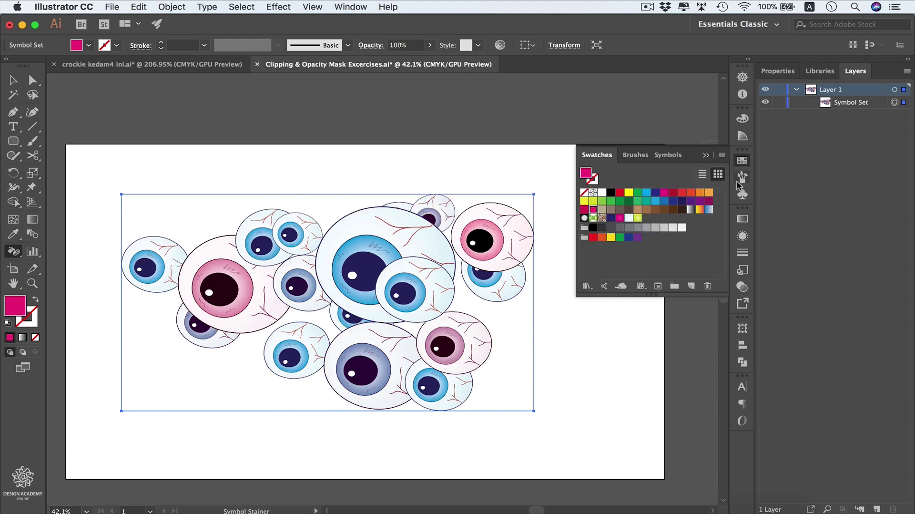
pyautogui.click(593, 202)
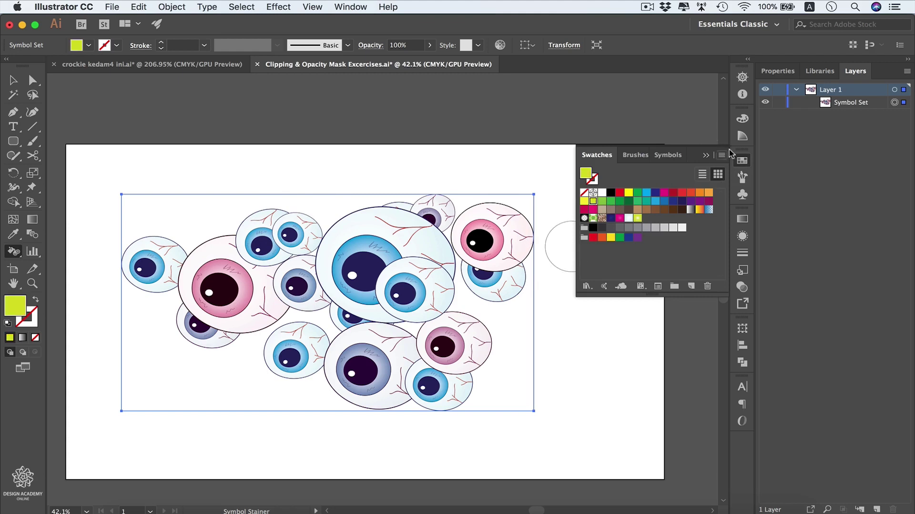
pyautogui.click(706, 157)
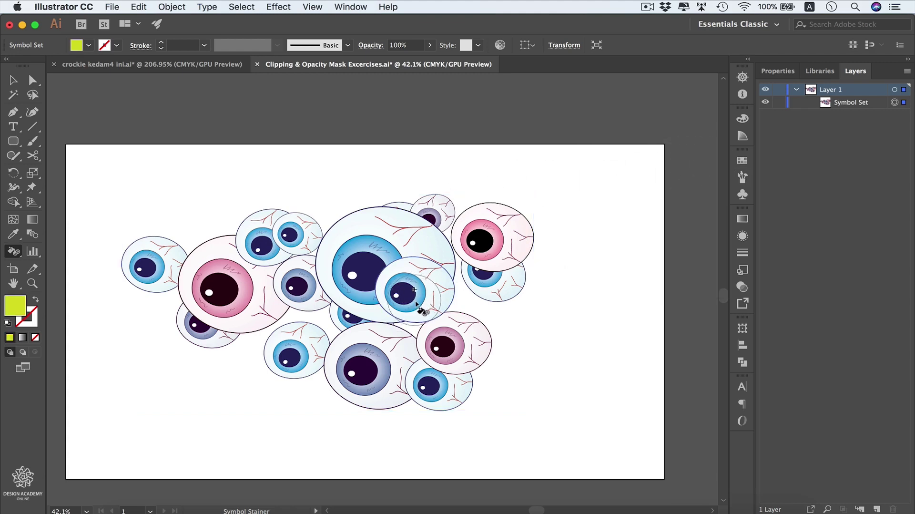
pyautogui.moveTo(417, 305)
pyautogui.mouseDown()
pyautogui.moveTo(427, 333)
pyautogui.moveTo(419, 303)
pyautogui.mouseUp()
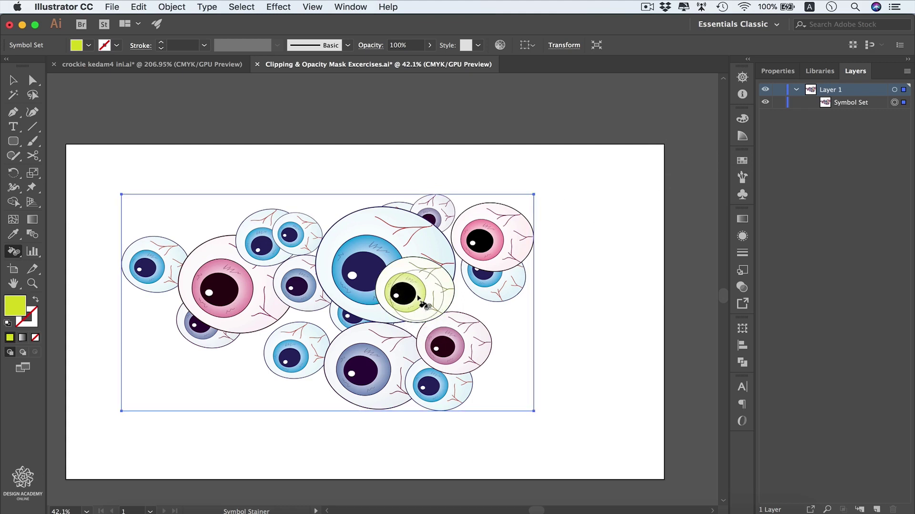
pyautogui.moveTo(307, 355)
pyautogui.mouseDown()
pyautogui.moveTo(314, 374)
pyautogui.moveTo(333, 349)
pyautogui.mouseUp()
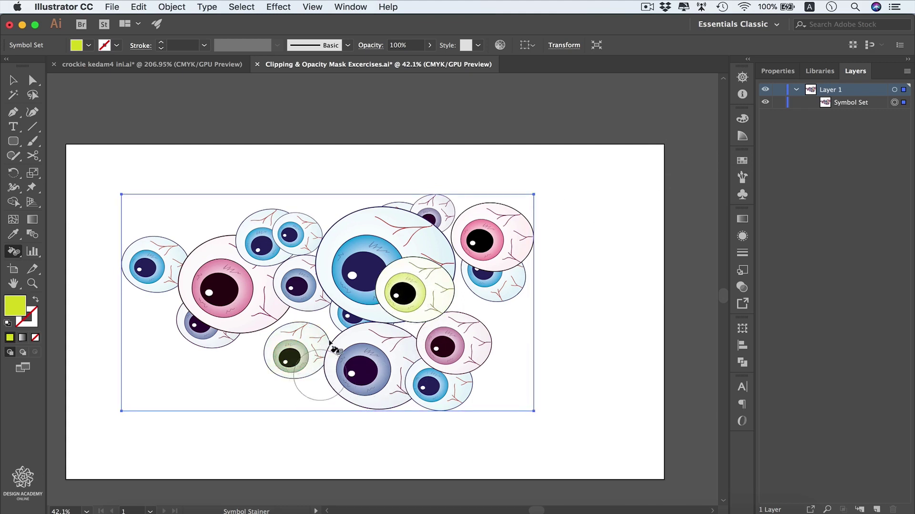
pyautogui.moveTo(297, 285); pyautogui.dragTo(299, 287)
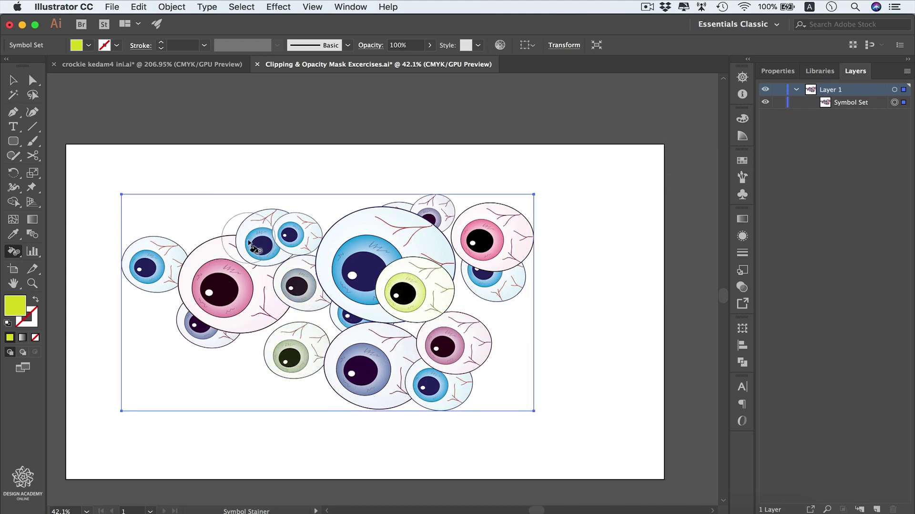
pyautogui.moveTo(249, 243)
pyautogui.mouseDown()
pyautogui.moveTo(272, 329)
pyautogui.moveTo(303, 322)
pyautogui.moveTo(283, 299)
pyautogui.moveTo(296, 249)
pyautogui.mouseUp()
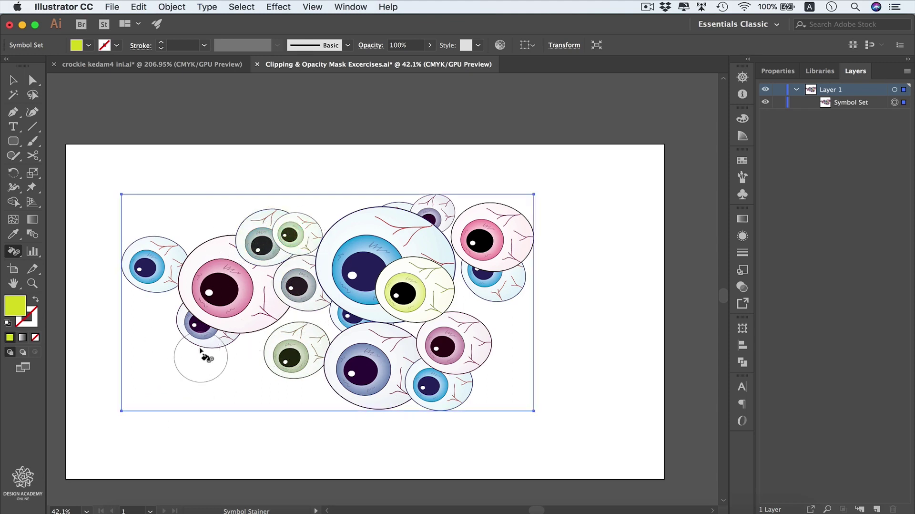
pyautogui.moveTo(203, 334); pyautogui.dragTo(205, 338)
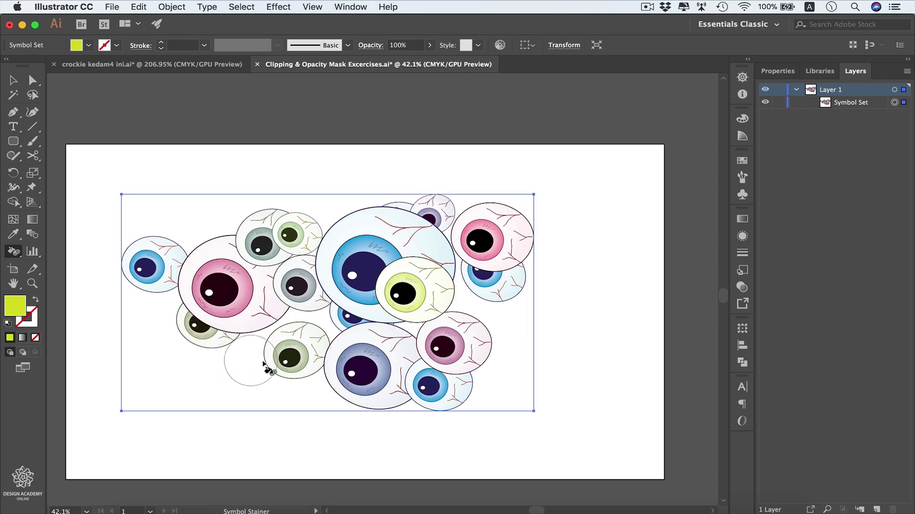
# Stain the eyeball beneath the right pink one, the front of the upper-left pair and the one beneath the large pink eyeball orange
pyautogui.click(742, 162)
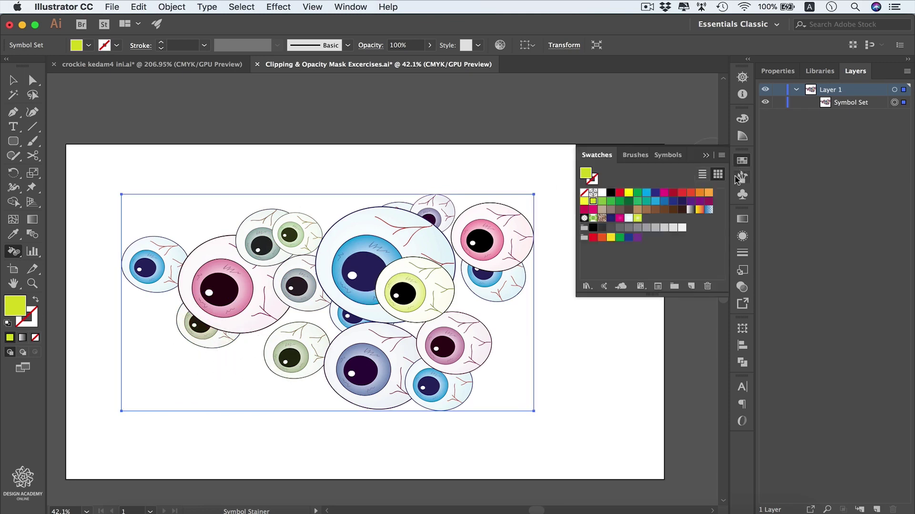
pyautogui.click(701, 193)
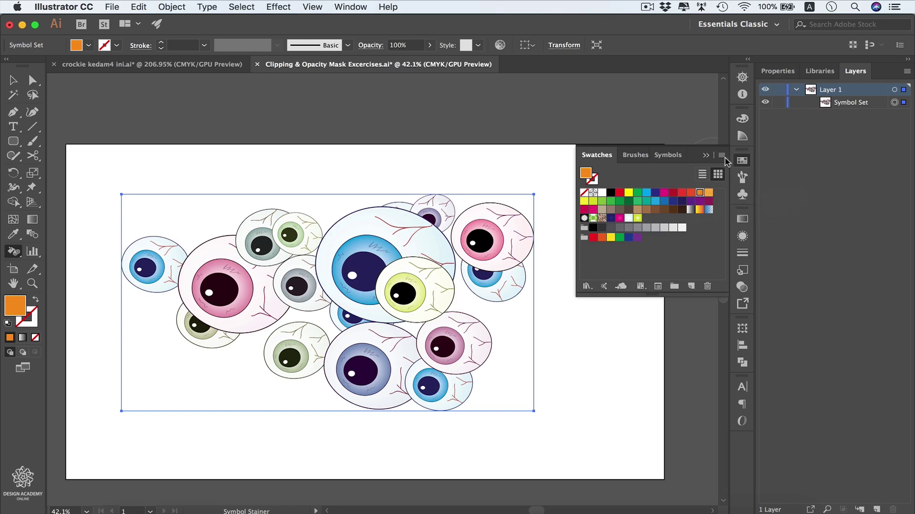
pyautogui.click(707, 156)
pyautogui.click(491, 276)
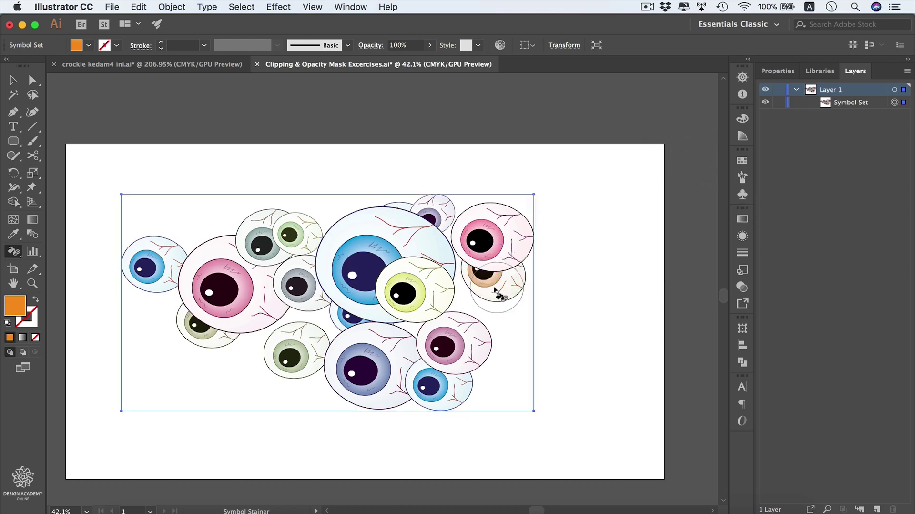
pyautogui.click(302, 251)
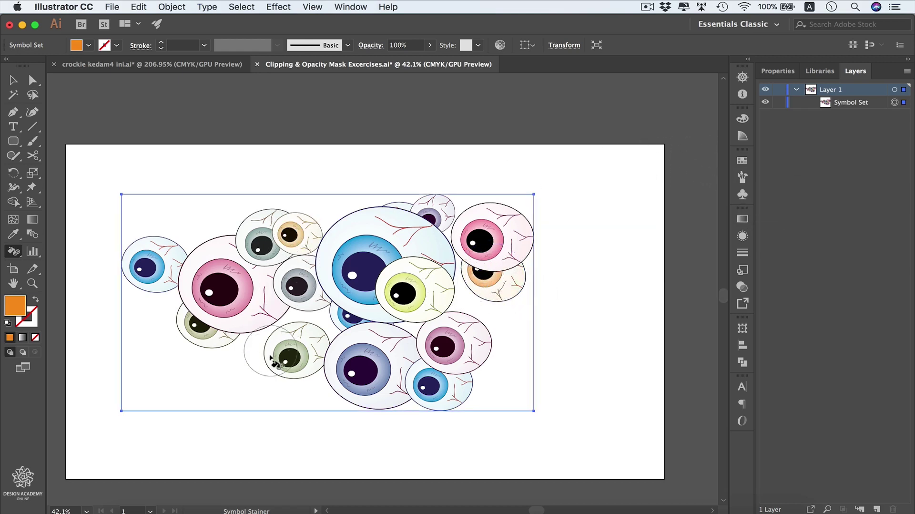
pyautogui.moveTo(184, 360)
pyautogui.mouseDown()
pyautogui.moveTo(195, 339)
pyautogui.moveTo(216, 370)
pyautogui.moveTo(198, 329)
pyautogui.moveTo(226, 361)
pyautogui.mouseUp()
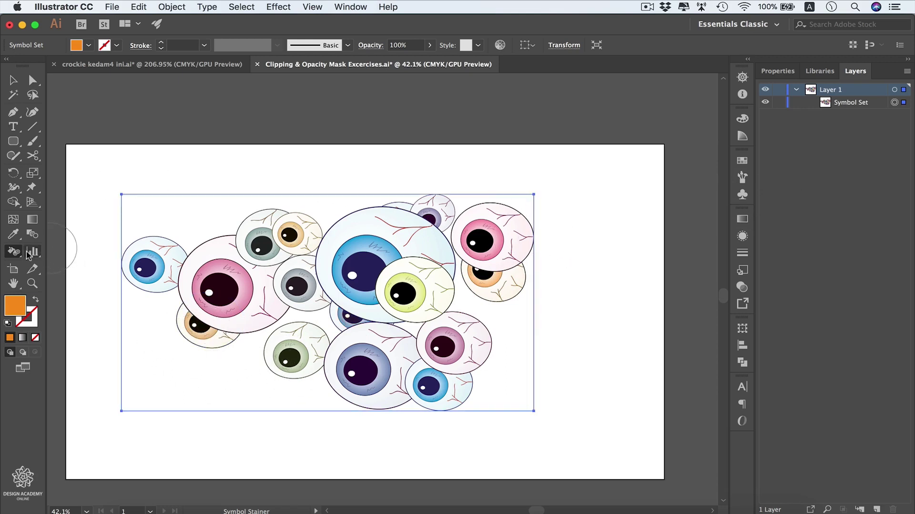
# Fade the leftmost eyeball almost to invisible and make the overlapping right-hand pair semi-transparent with the Symbol Screener
pyautogui.moveTo(16, 255)
pyautogui.mouseDown()
pyautogui.moveTo(138, 344)
pyautogui.moveTo(130, 341)
pyautogui.moveTo(151, 265)
pyautogui.moveTo(148, 275)
pyautogui.mouseUp()
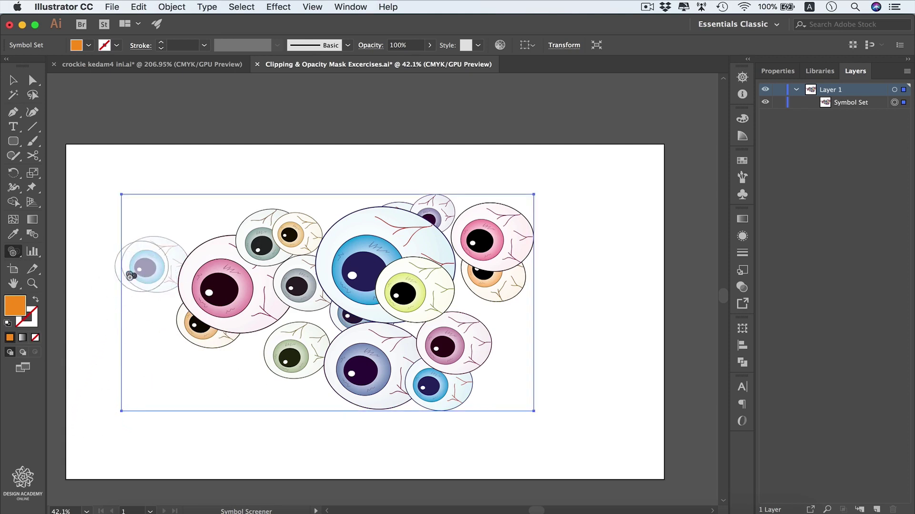
pyautogui.moveTo(148, 269); pyautogui.dragTo(151, 302)
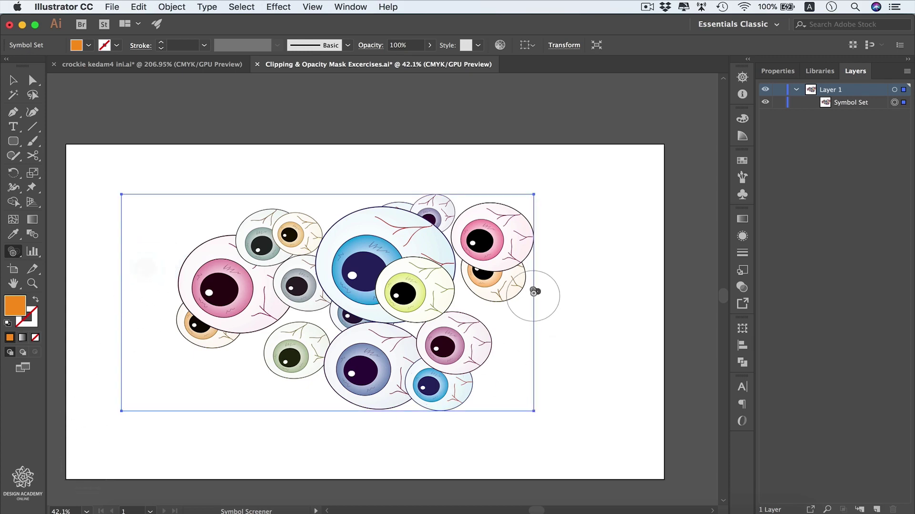
pyautogui.click(483, 271)
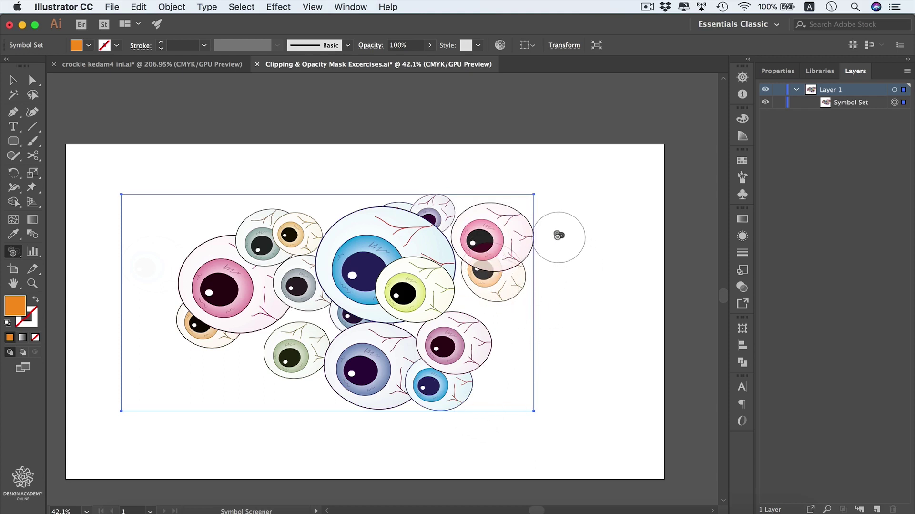
# Try applying the blue gradient graphic style to the bottom blue eyeball with the Symbol Styler
pyautogui.moveTo(13, 251); pyautogui.dragTo(95, 351)
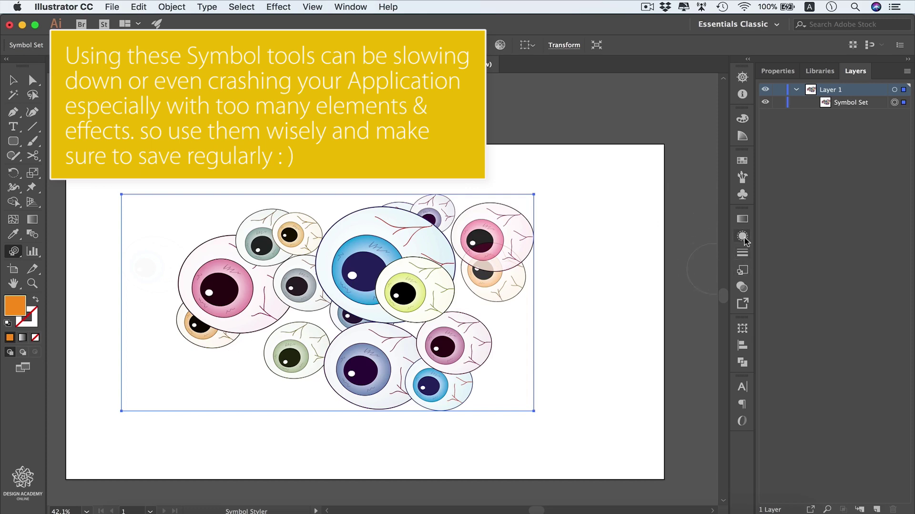
pyautogui.click(743, 270)
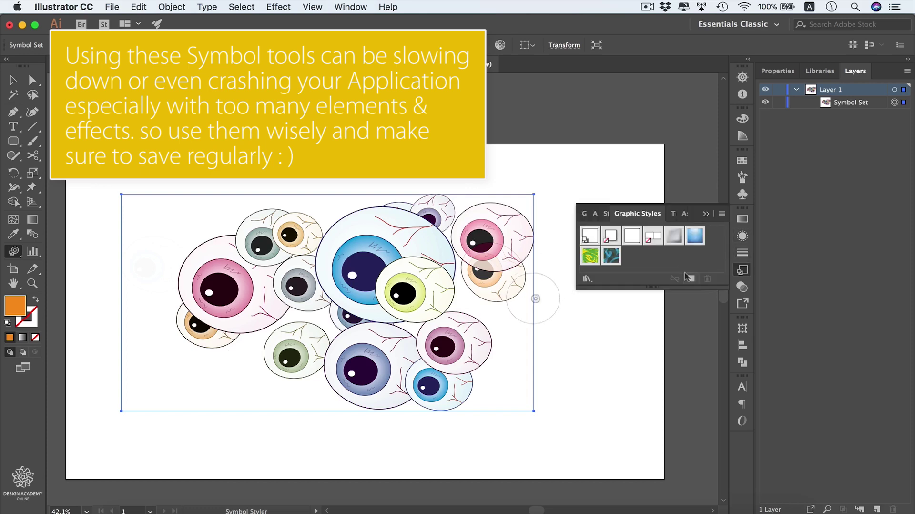
pyautogui.click(696, 236)
pyautogui.click(439, 387)
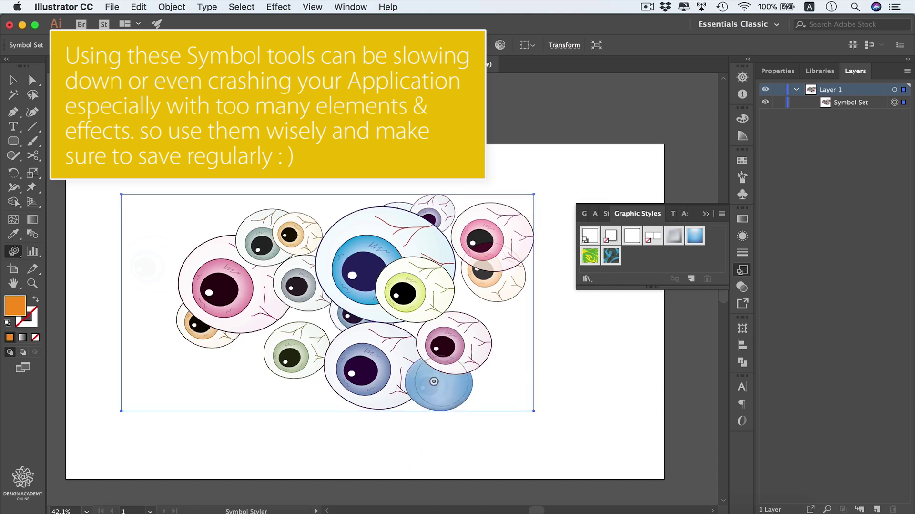
pyautogui.click(438, 386)
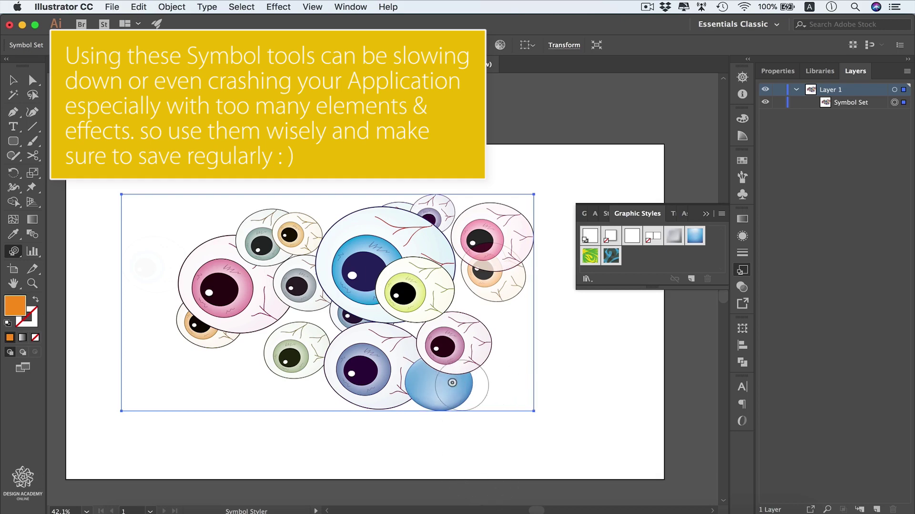
pyautogui.press('super+z')
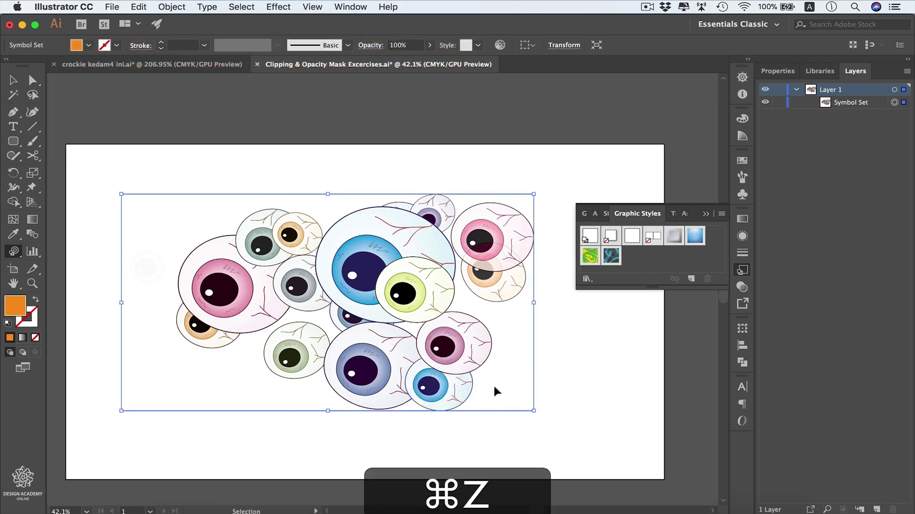
# Expand the eyeball symbol set and ungroup it into separate symbol instances
pyautogui.press('v')
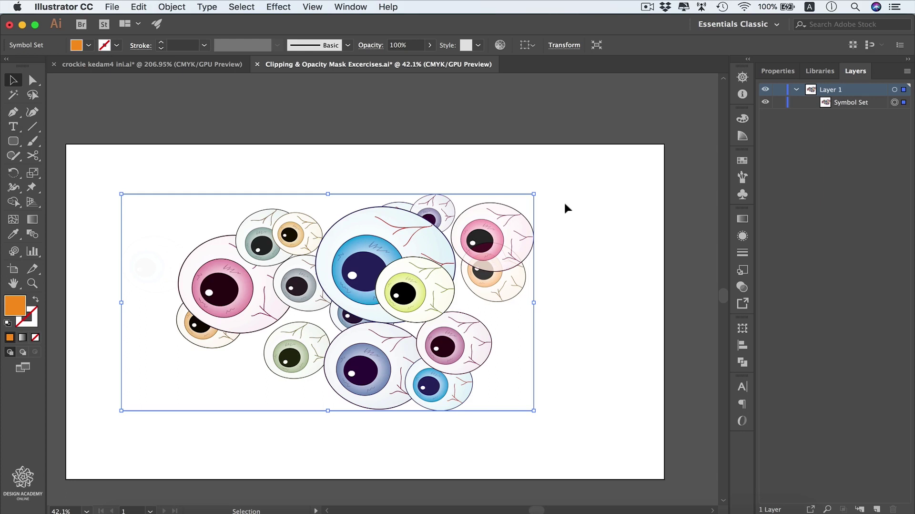
pyautogui.click(172, 6)
pyautogui.click(193, 127)
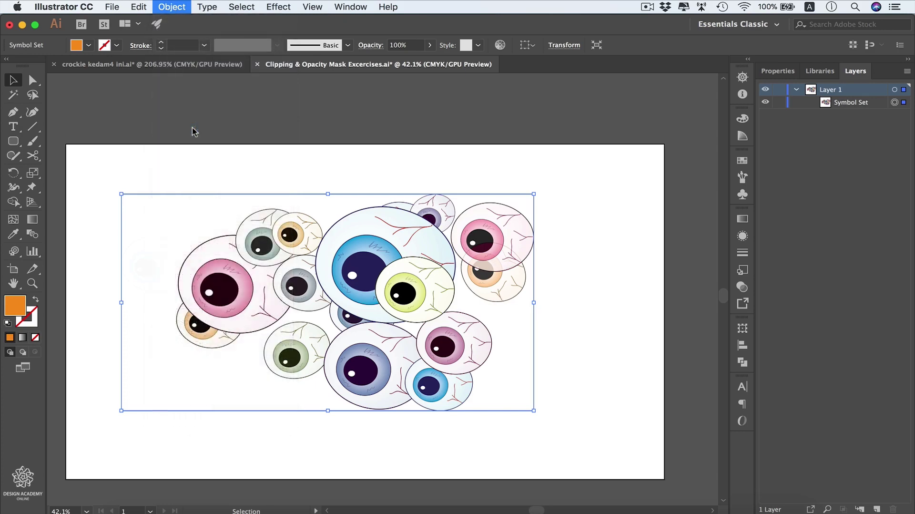
pyautogui.click(183, 260)
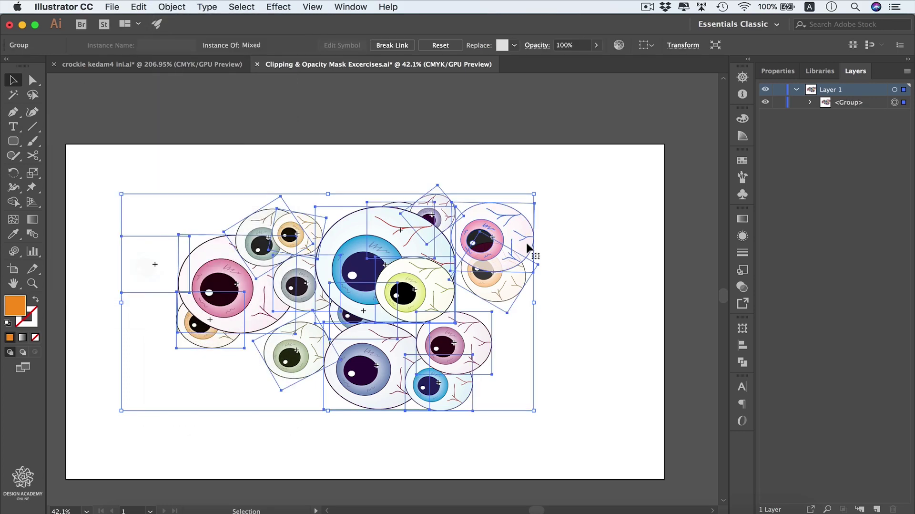
pyautogui.rightClick(527, 245)
pyautogui.click(572, 346)
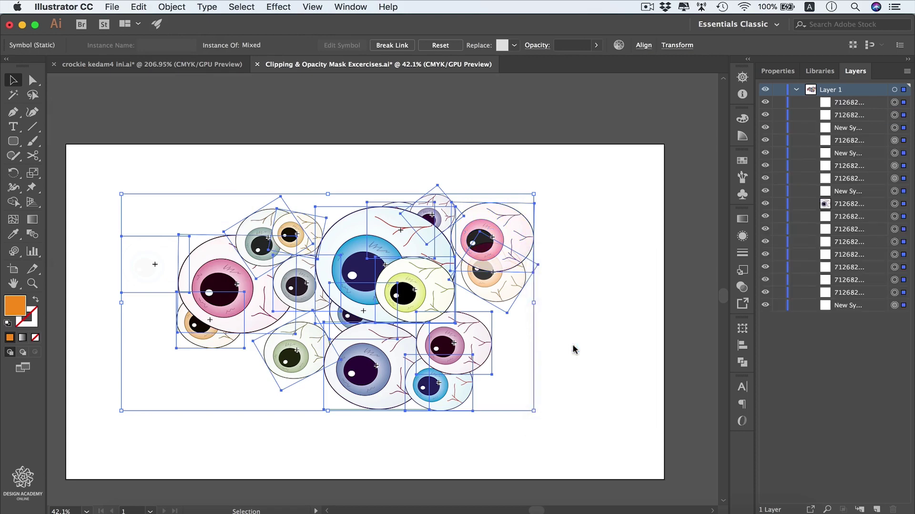
pyautogui.click(580, 202)
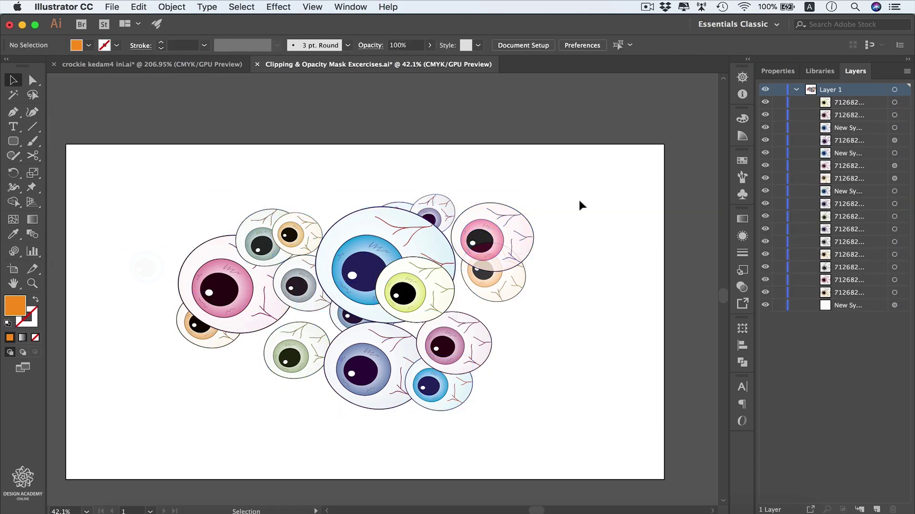
# Rotate the small topmost purple eyeball slightly counterclockwise and flip it horizontally
pyautogui.click(451, 209)
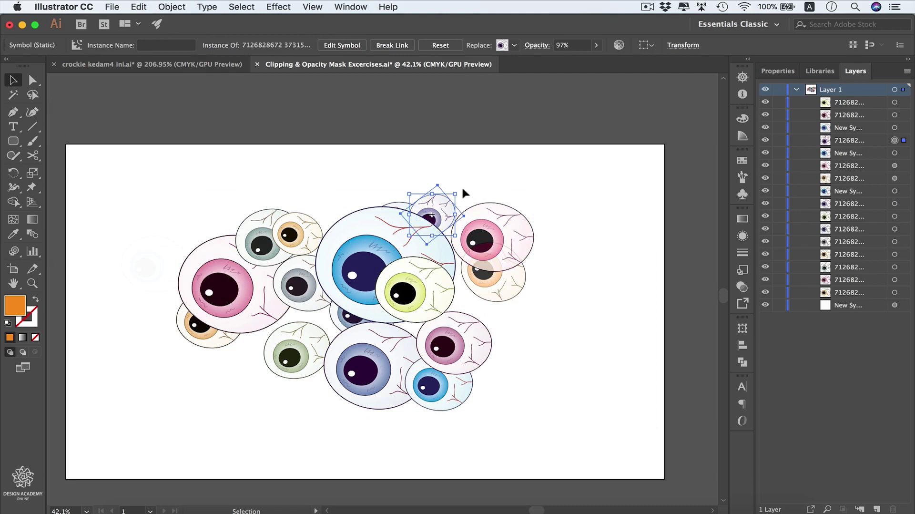
pyautogui.moveTo(461, 189); pyautogui.dragTo(486, 203)
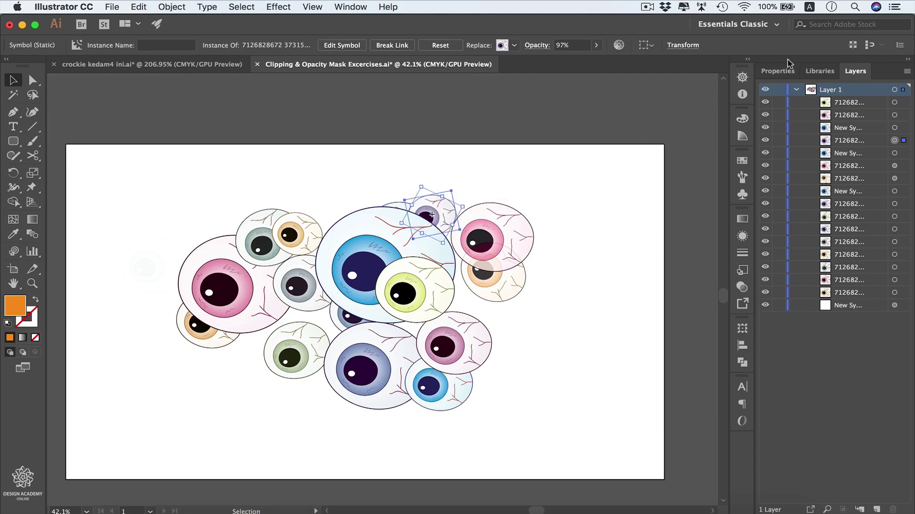
pyautogui.click(772, 72)
pyautogui.click(853, 157)
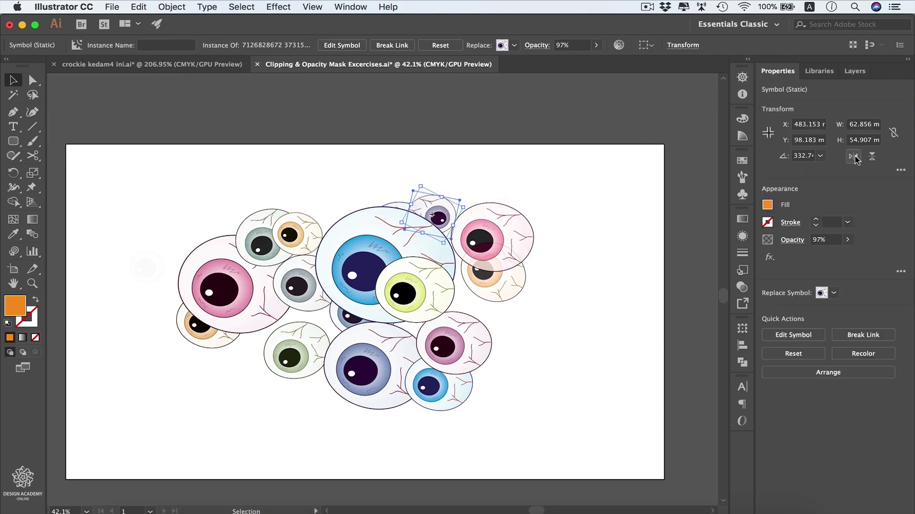
pyautogui.click(605, 233)
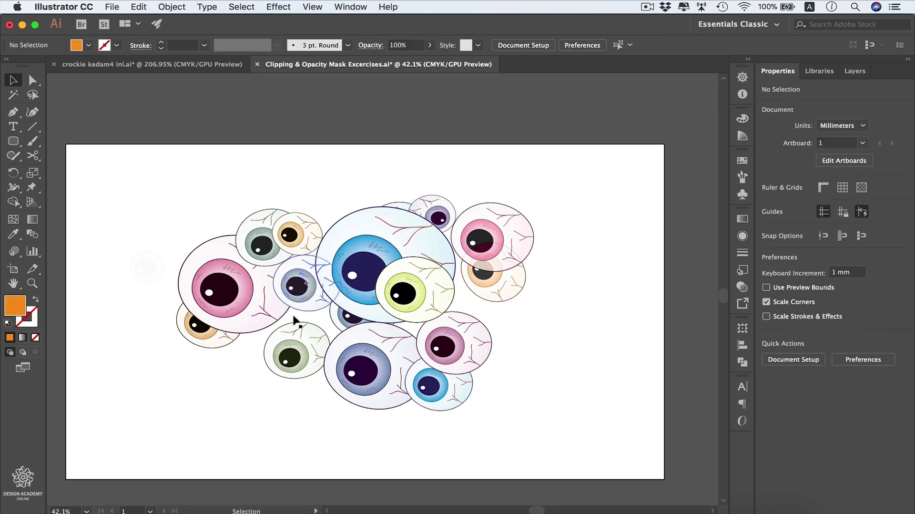
# Break the symbol link of the semi-transparent orange eyeball at the right and move it down, clear of the pink one
pyautogui.click(519, 290)
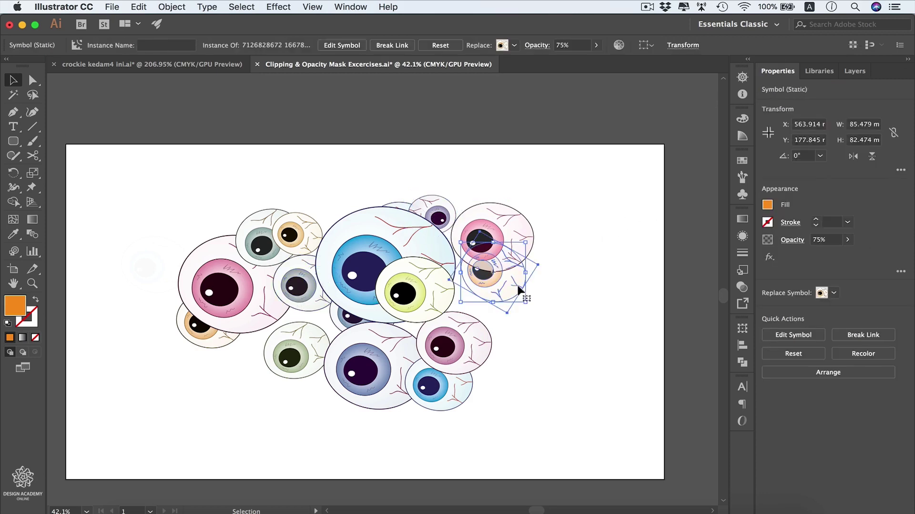
pyautogui.click(382, 47)
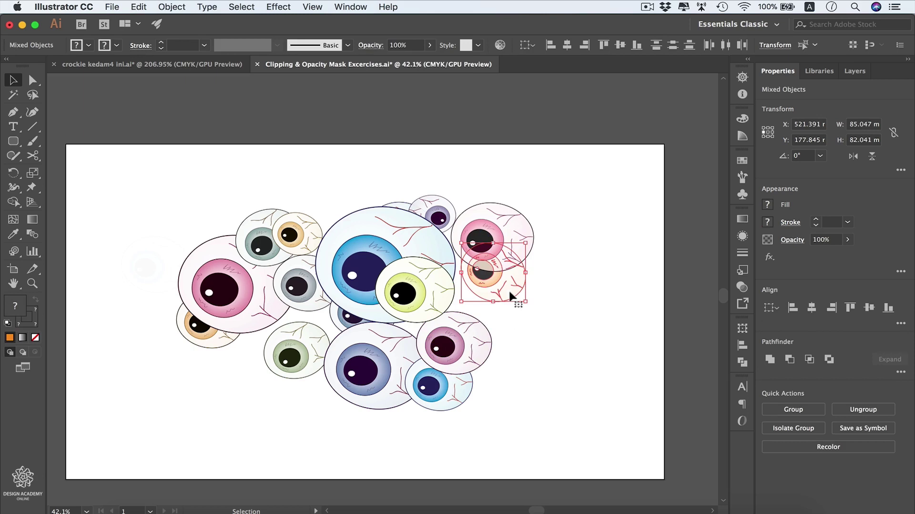
pyautogui.moveTo(509, 292); pyautogui.dragTo(514, 318)
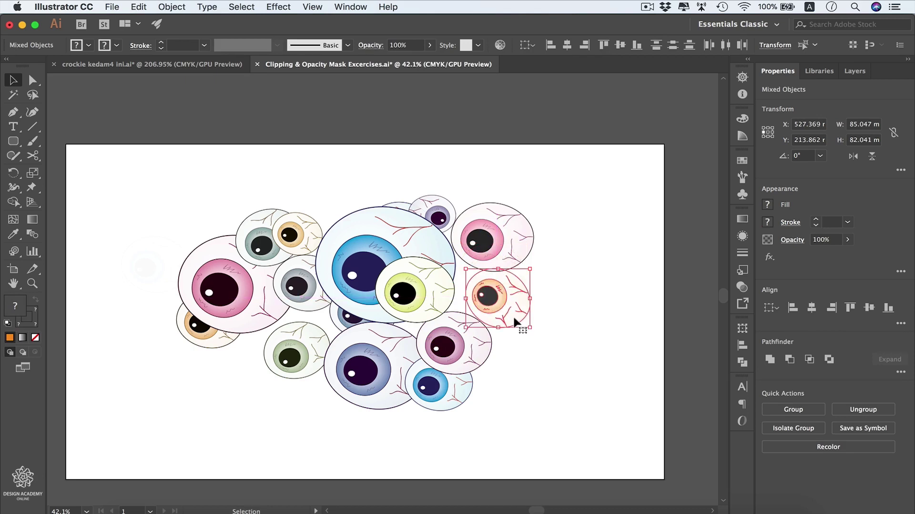